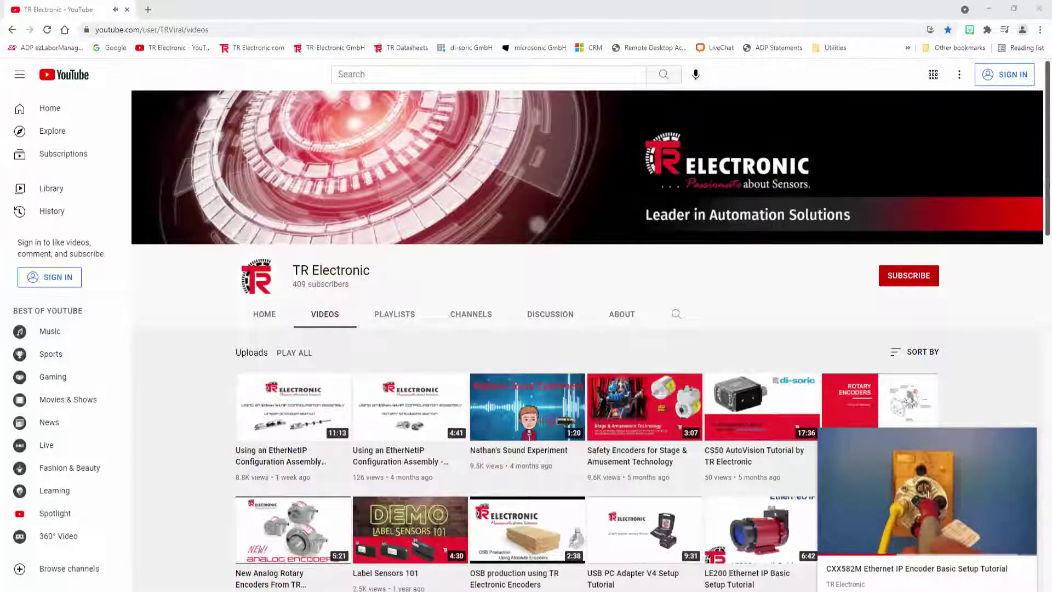
- Scroll to the CXX582M tutorial thumbnail, then return to Logix Designer's Encoder_Routine
scroll(1011, 193, down, 6)
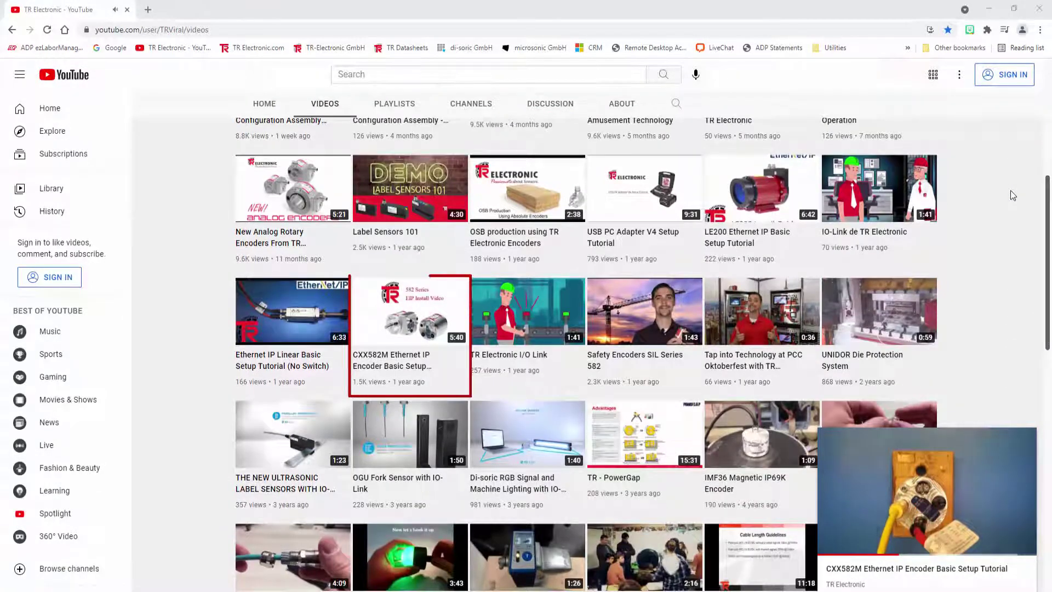
mouse_move(420, 313)
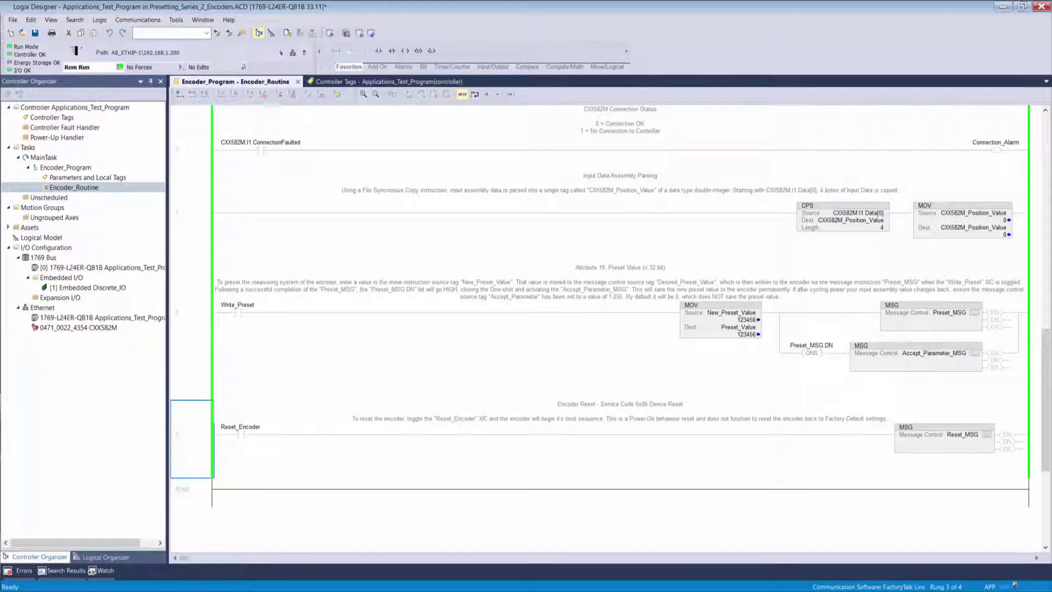
- Open the CXX582M encoder module's Properties and take the controller offline
right_click(97, 327)
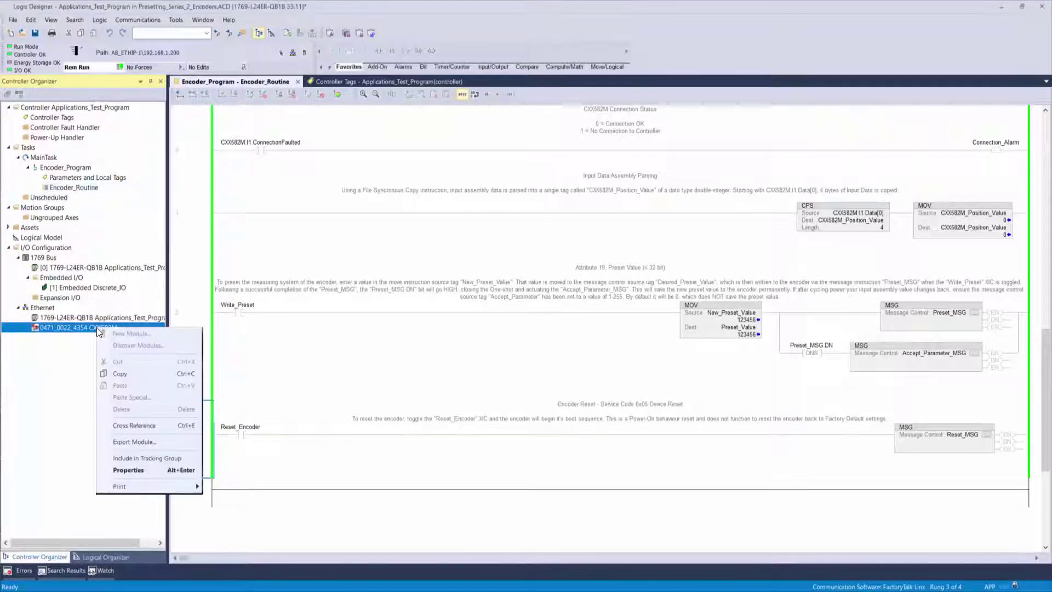
click(126, 467)
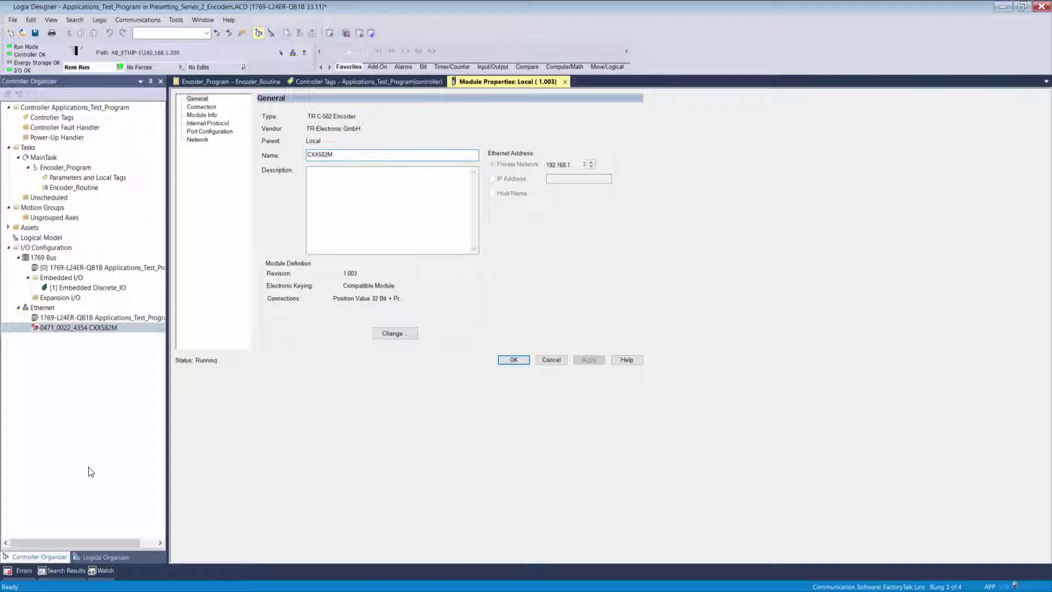
click(122, 68)
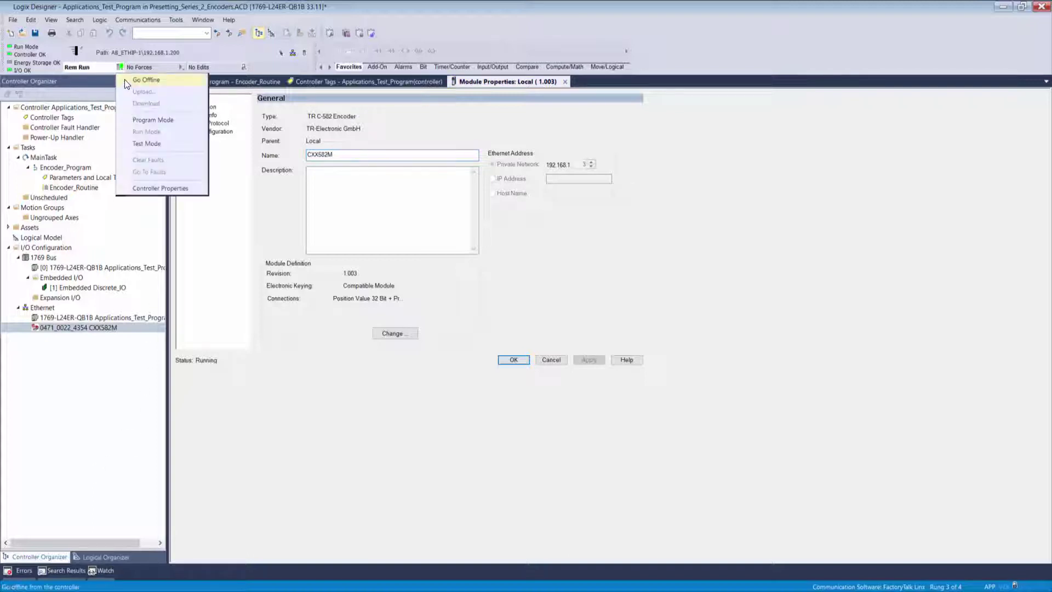
click(126, 83)
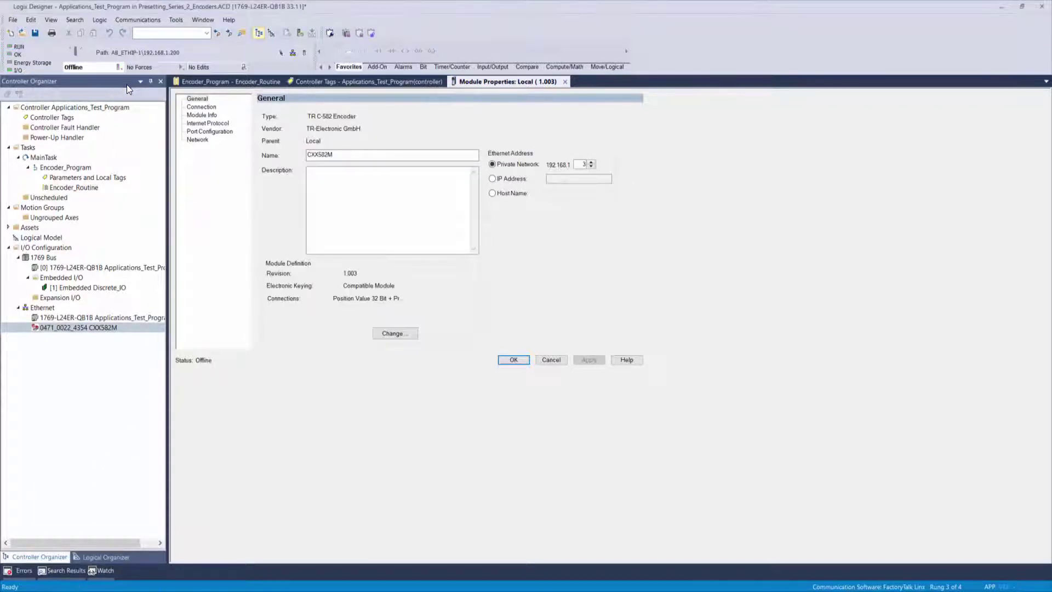
- Change the CXX582M connection to Position Value 32 Bit + Preset 32 Bit and apply it
click(386, 333)
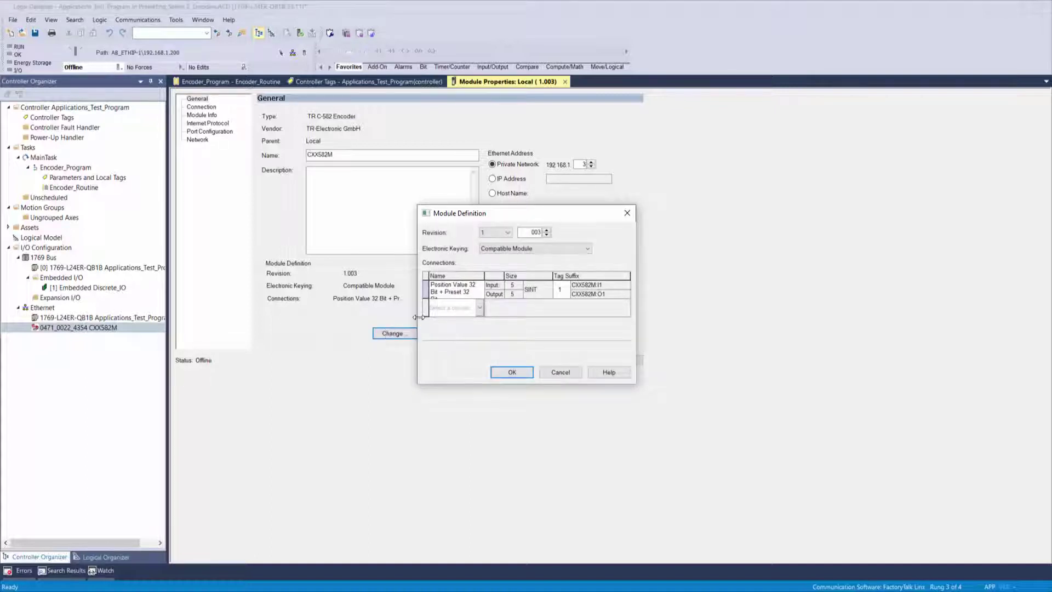
drag(484, 275, 530, 275)
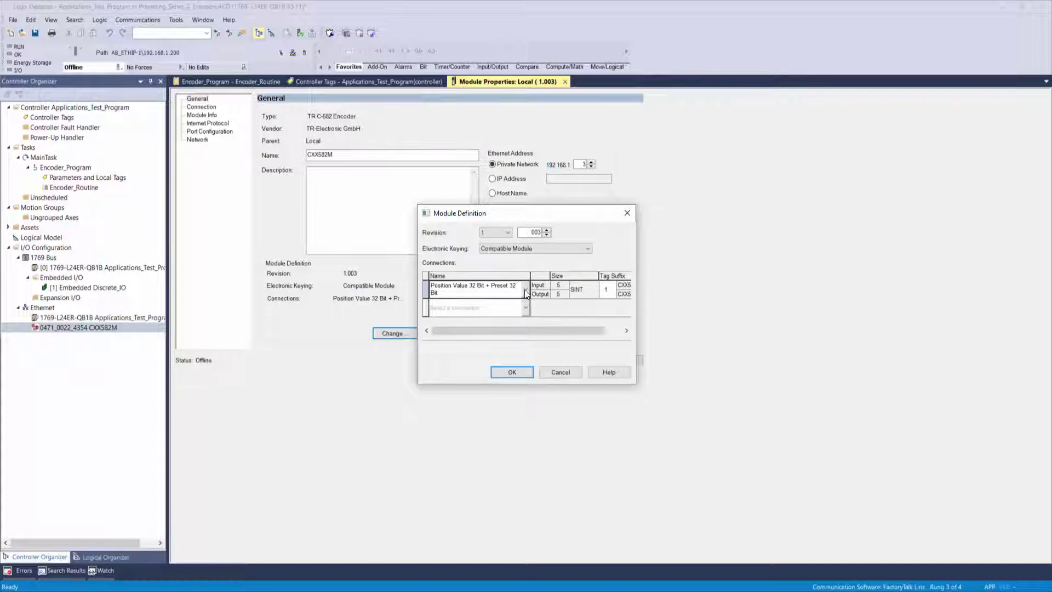
click(524, 290)
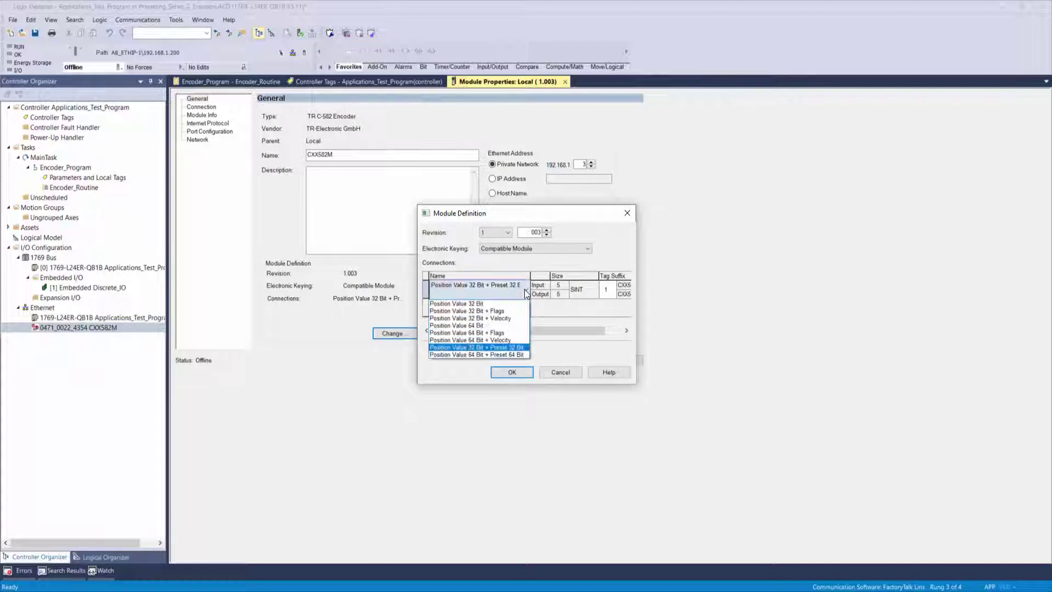
click(523, 347)
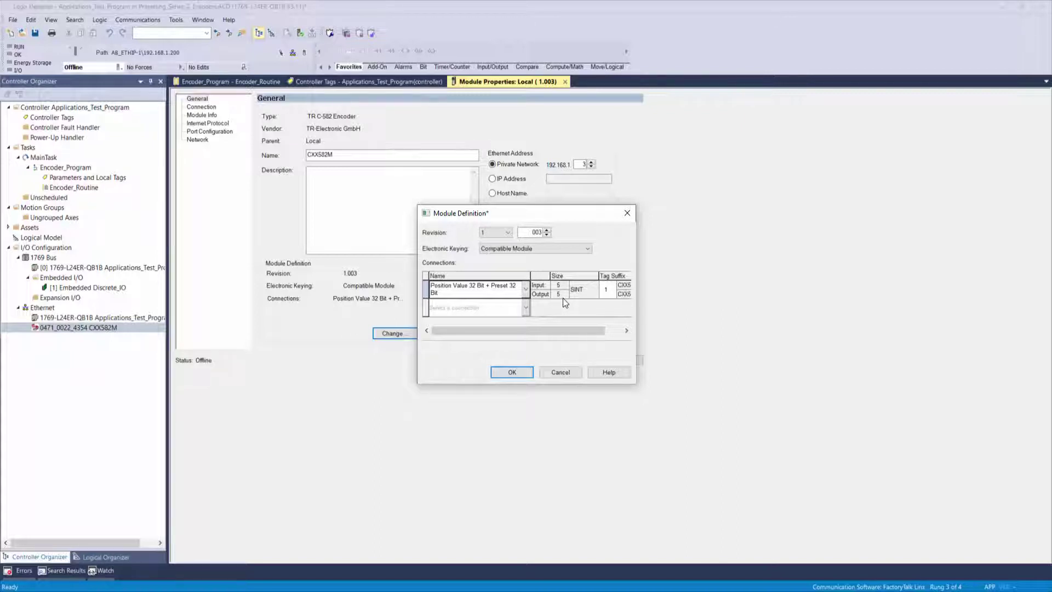
click(524, 288)
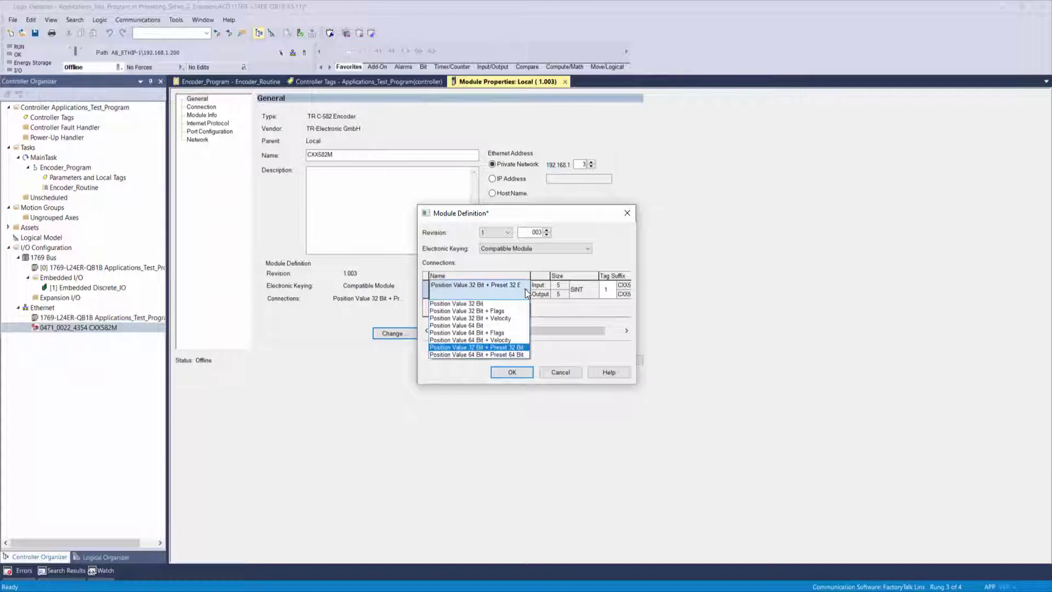
click(520, 354)
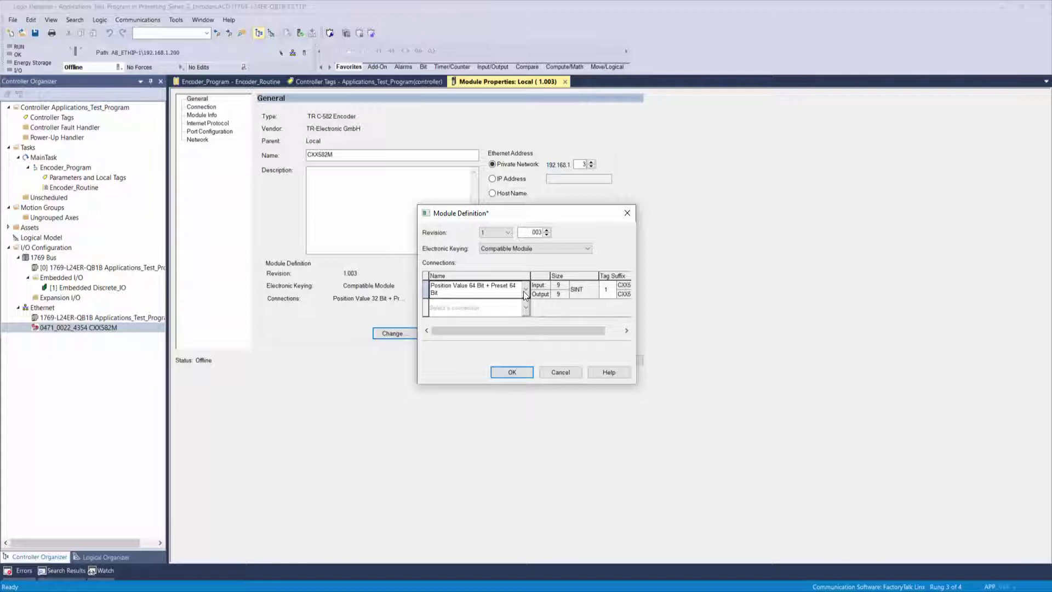
click(525, 289)
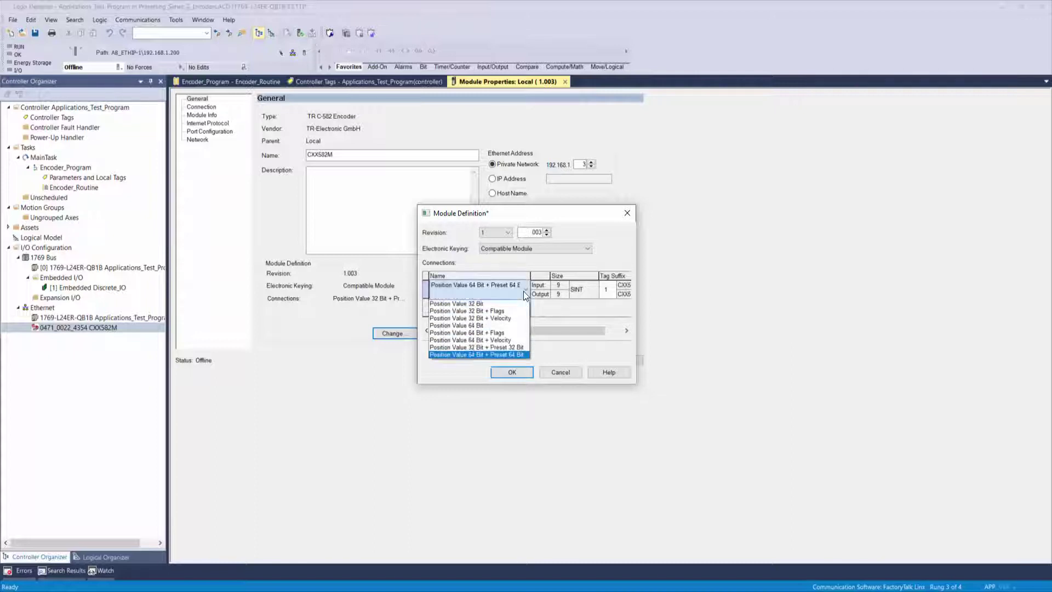
click(521, 346)
click(518, 369)
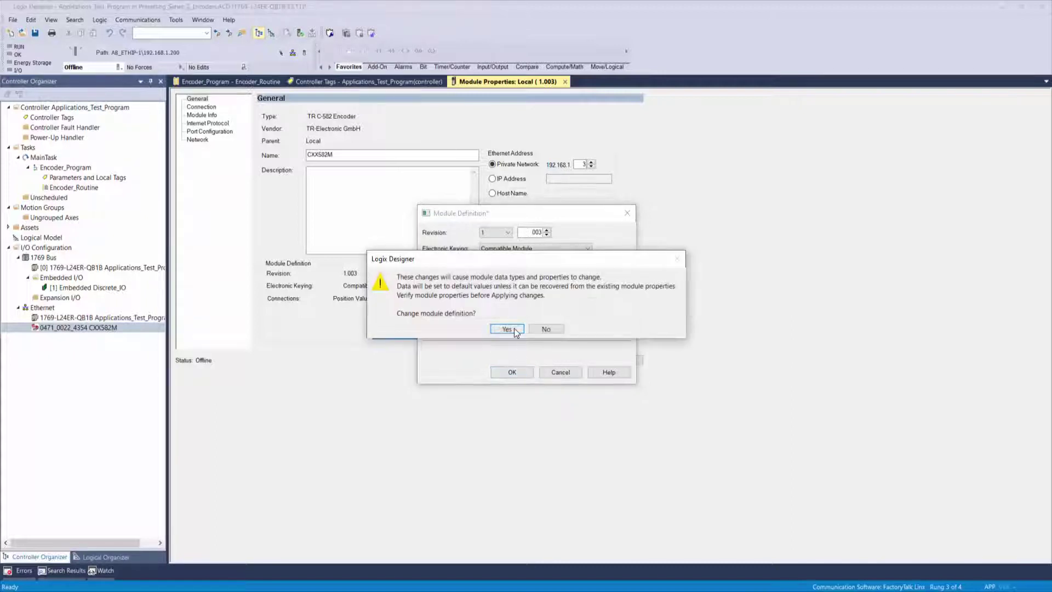
click(506, 328)
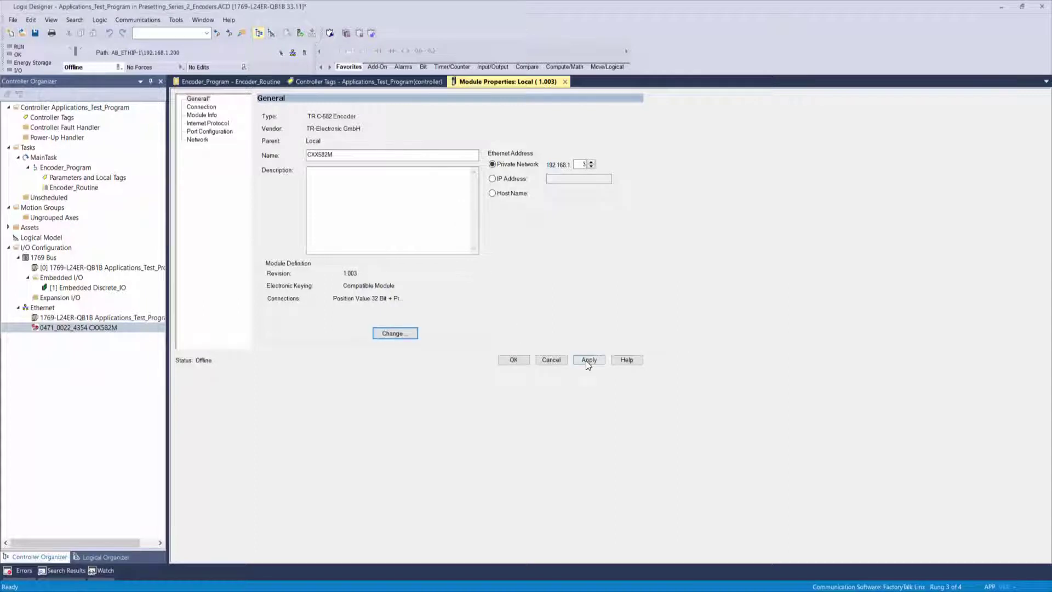
click(588, 360)
- In Controller Tags, select the CXX582M:O1.Data[0] through Data[4] output bytes
click(372, 82)
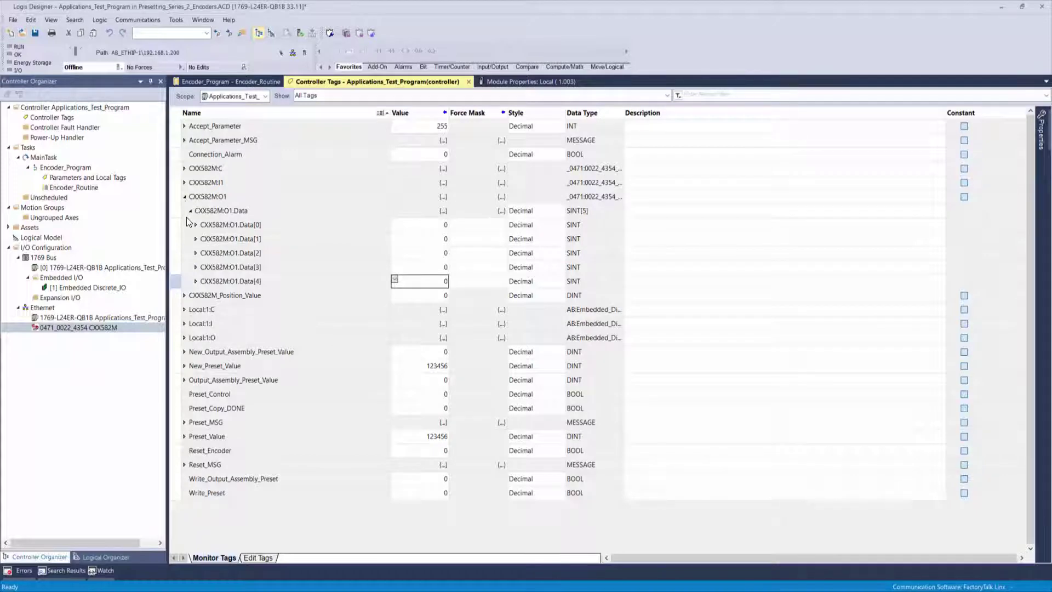
drag(176, 221, 176, 264)
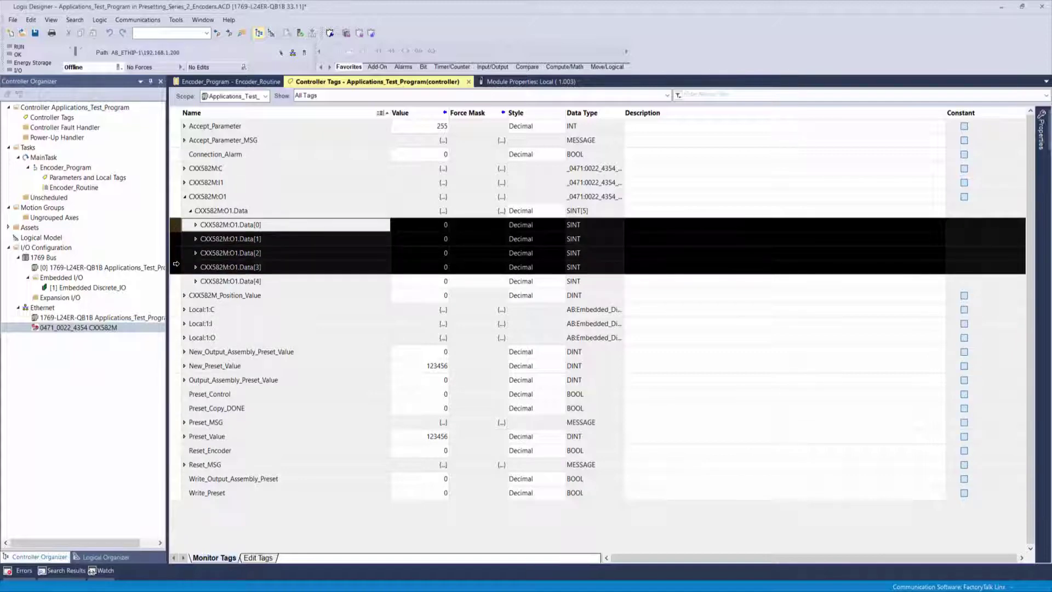
click(175, 282)
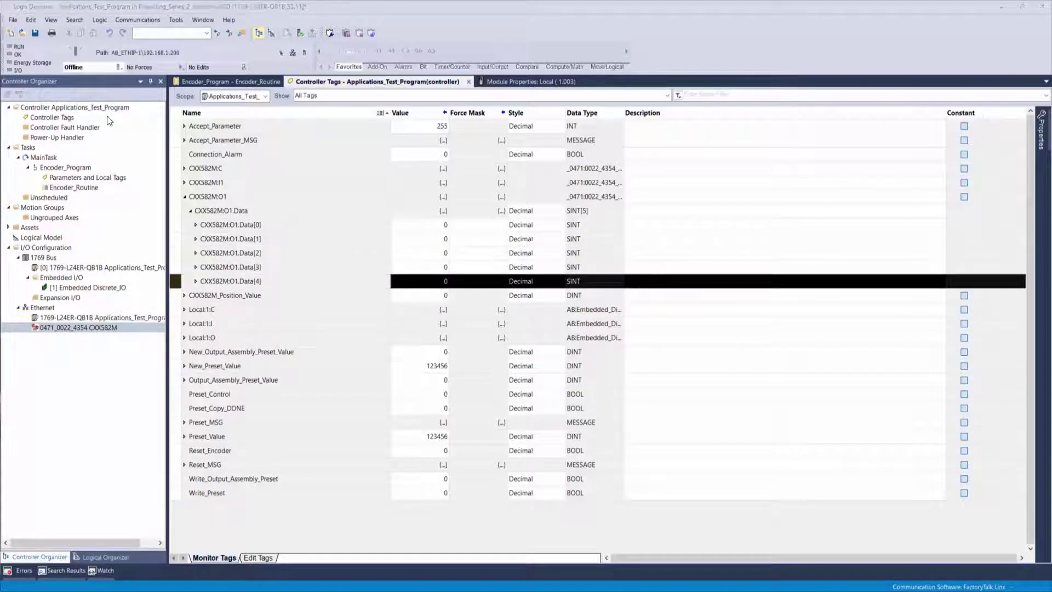
- Download the project to the controller and return it to Remote Run
click(118, 67)
click(136, 112)
click(528, 500)
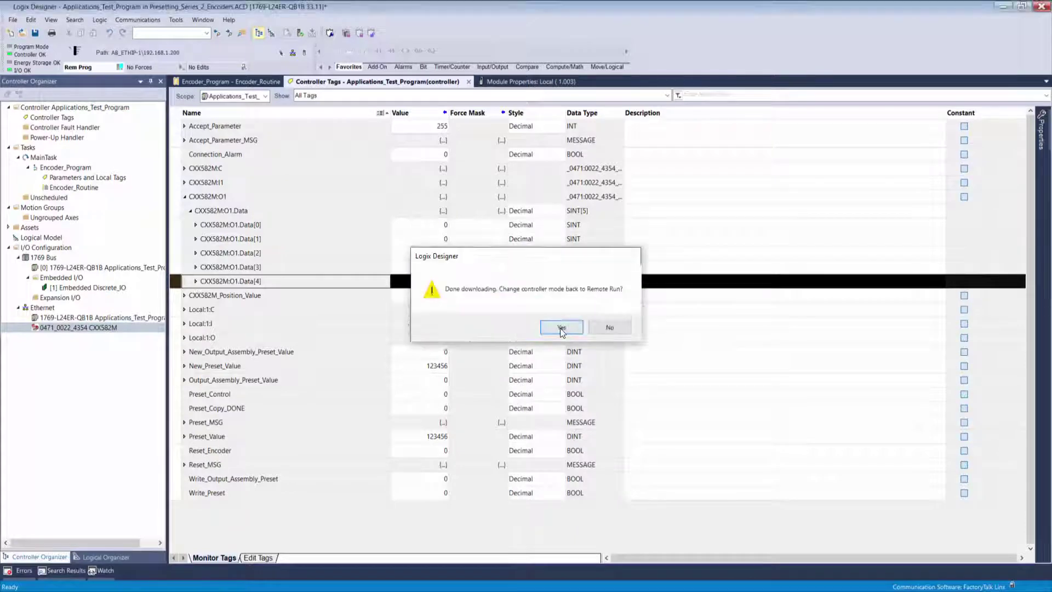
click(558, 327)
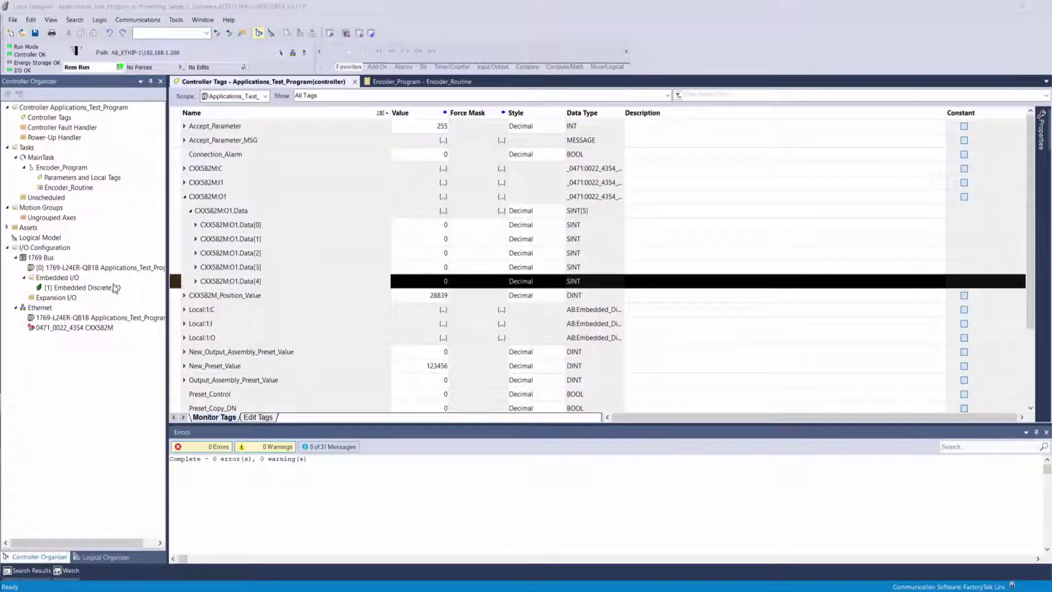
- Set CXX582M:O1.Data[4] to 1, check that CXX582M_Position_Value reads 0, then reset Data[4] to 0
drag(180, 226, 180, 267)
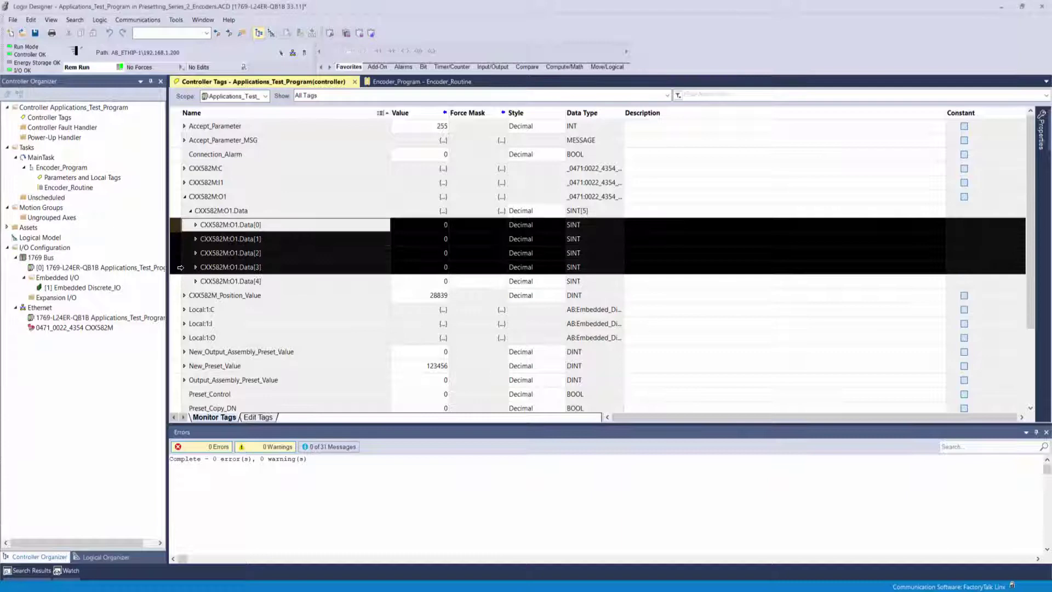
click(329, 281)
click(430, 282)
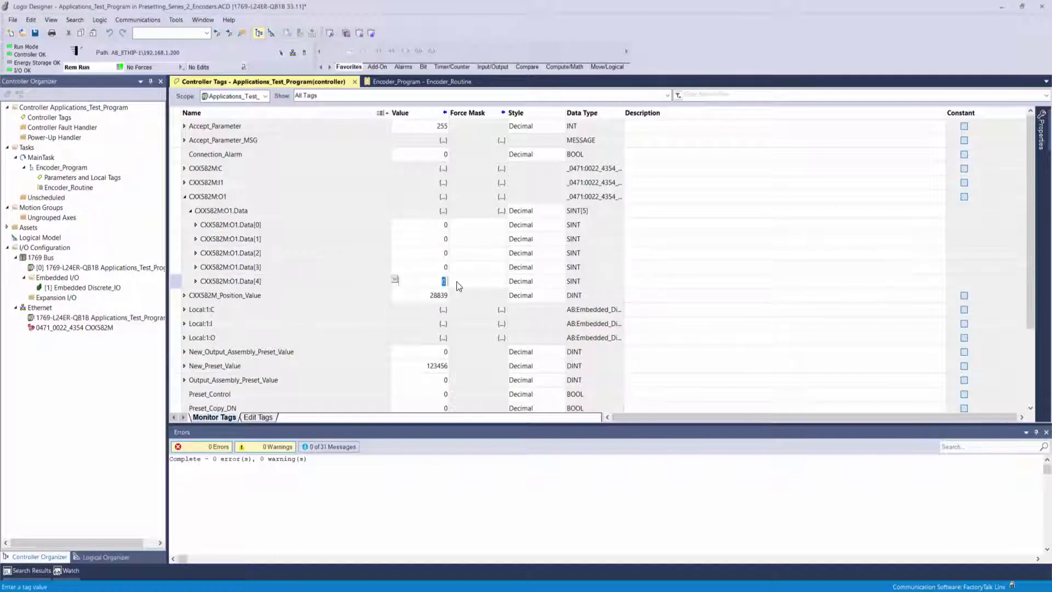
key(Return)
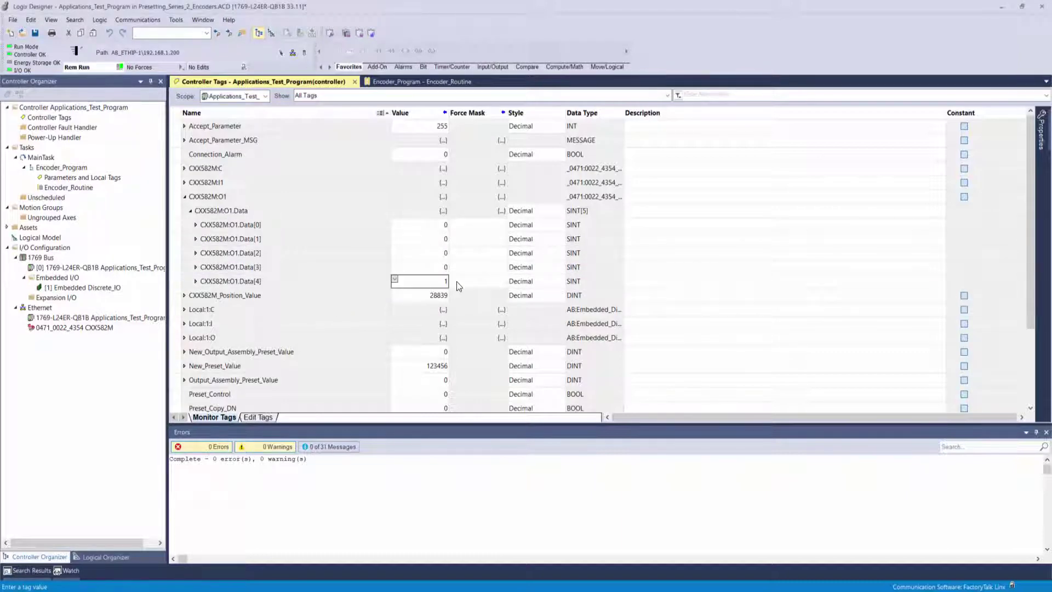
click(177, 295)
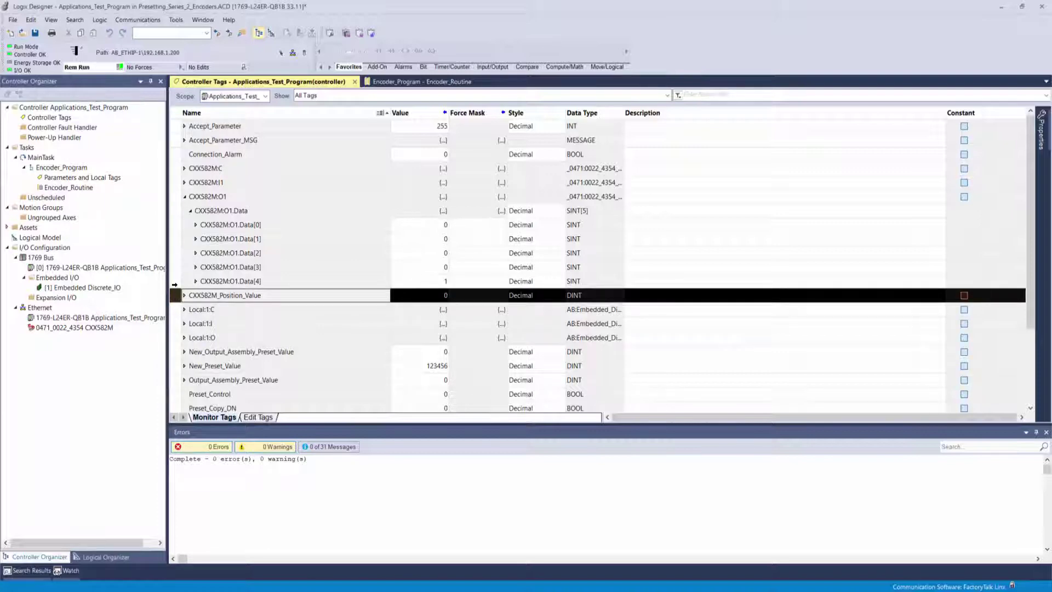
click(230, 281)
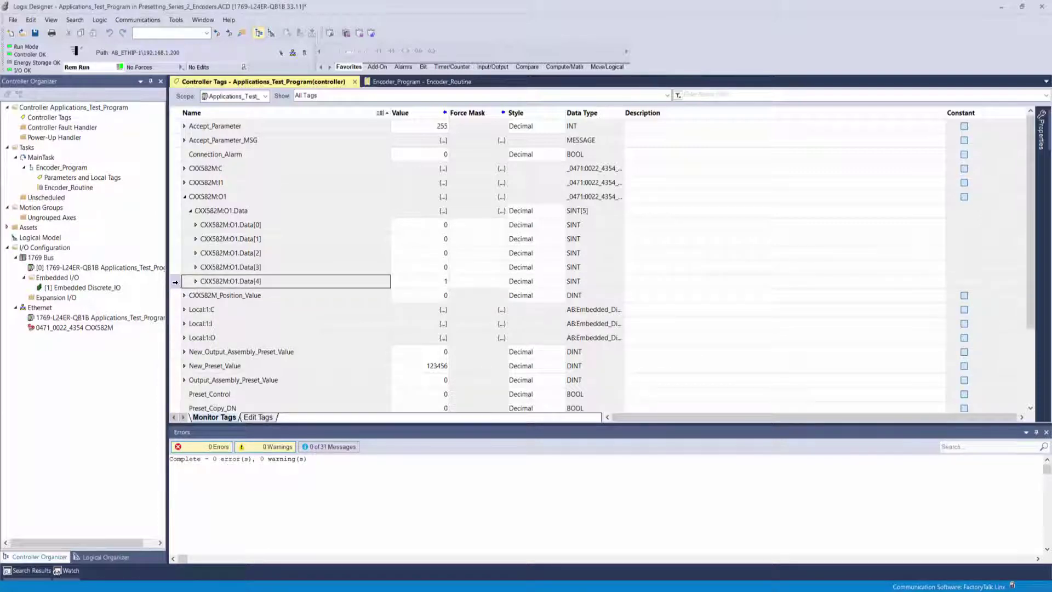
click(438, 281)
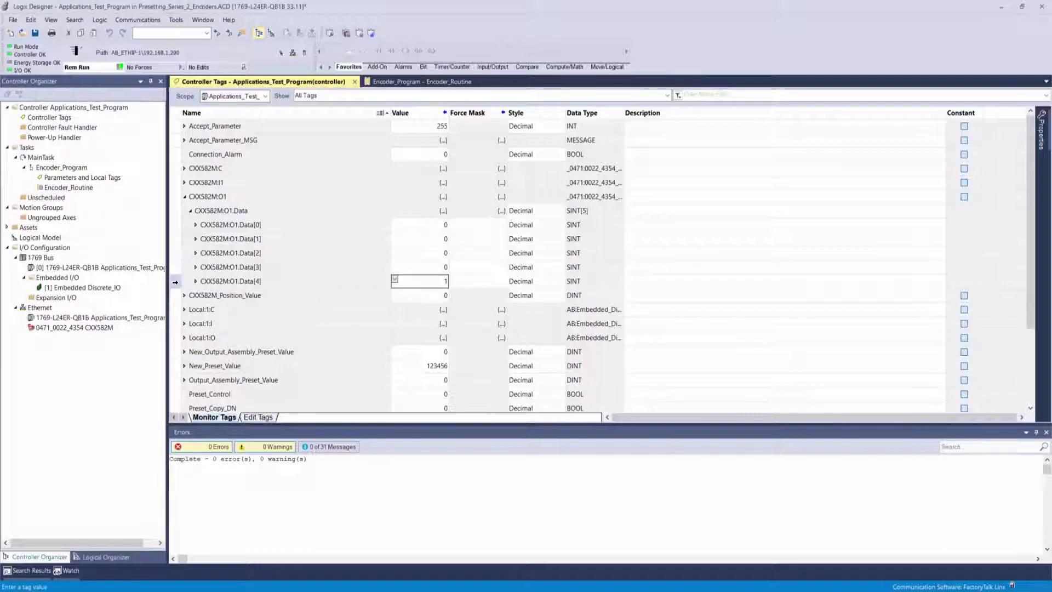
text(0)
key(Return)
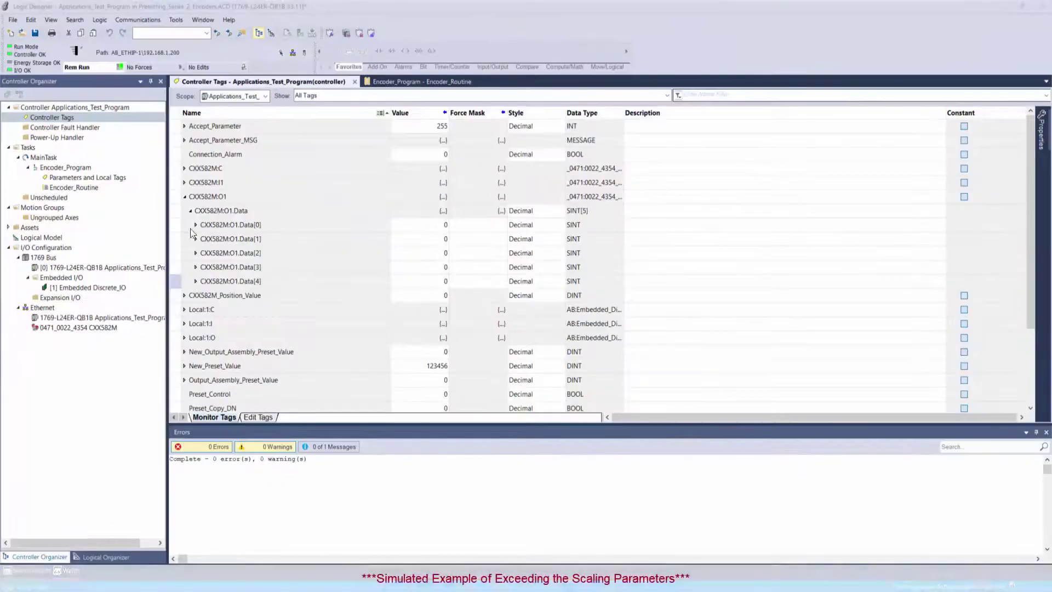
- Expand CXX582M:C and review its measuring-range and units-per-span values and the position value
click(184, 169)
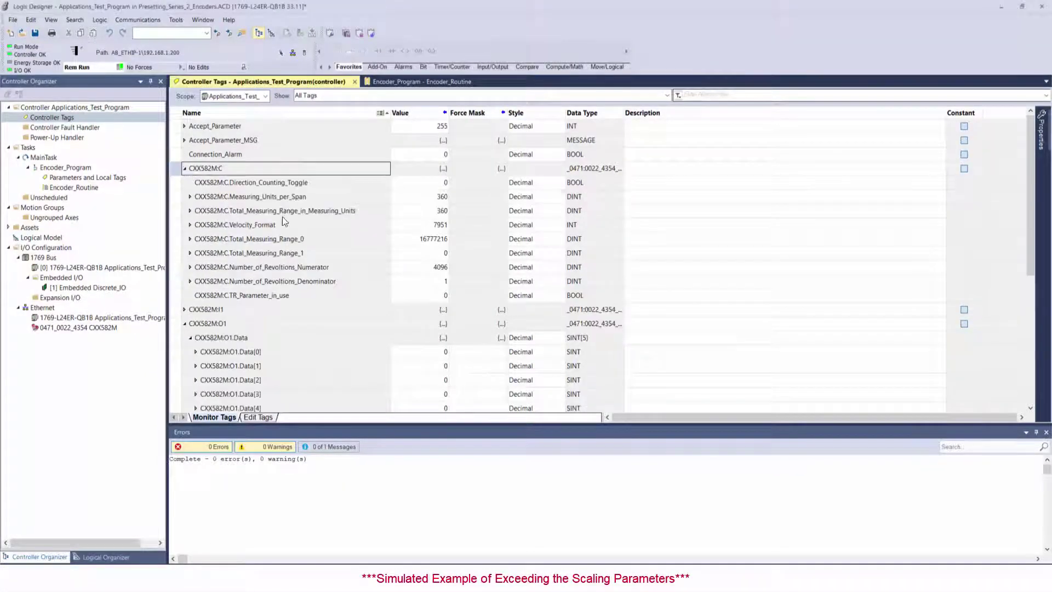
click(436, 211)
click(423, 197)
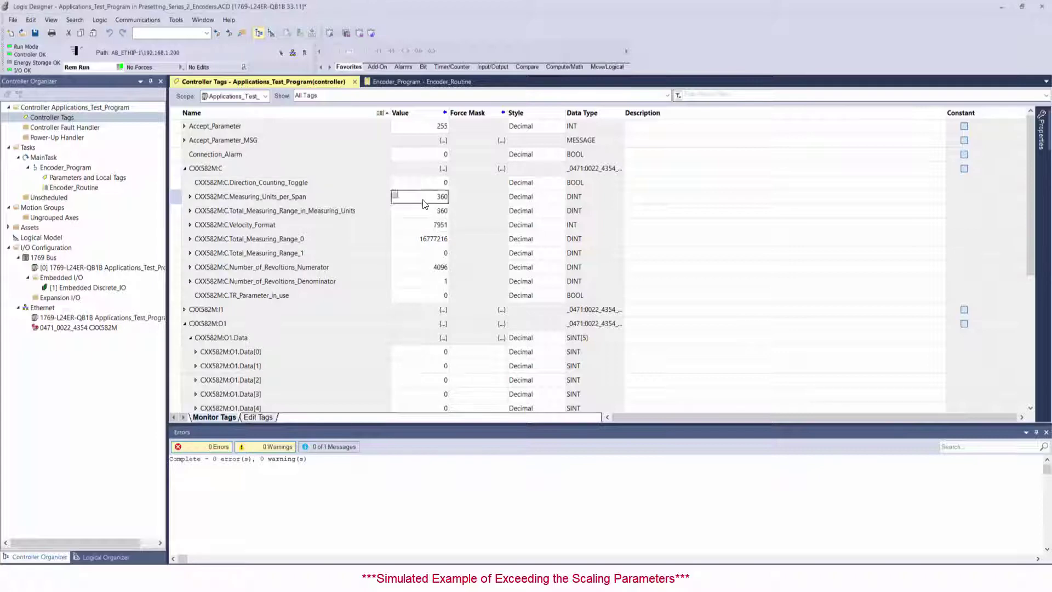
scroll(378, 241, down, 3)
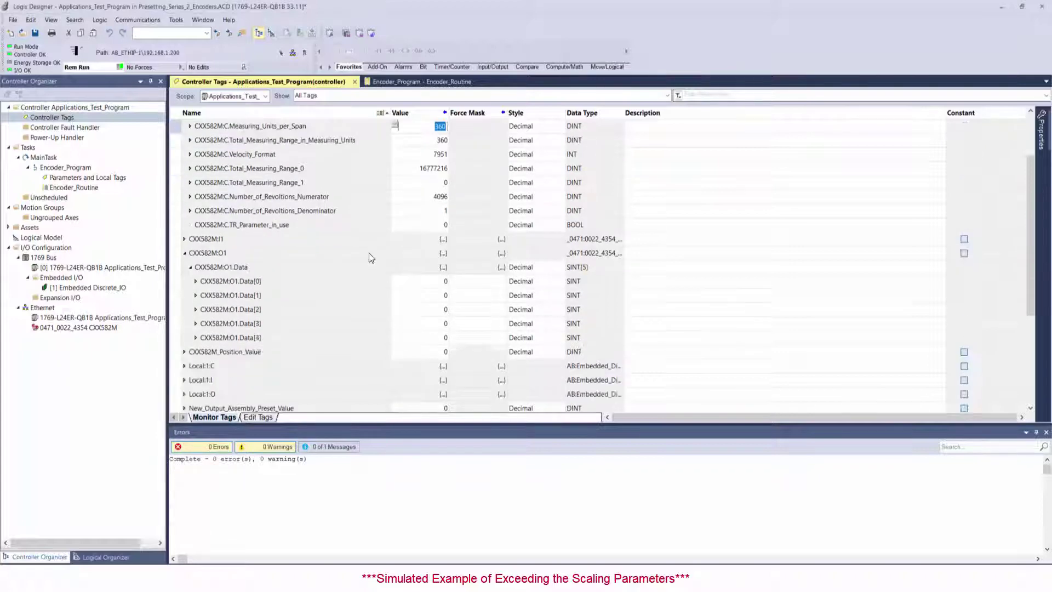
click(222, 309)
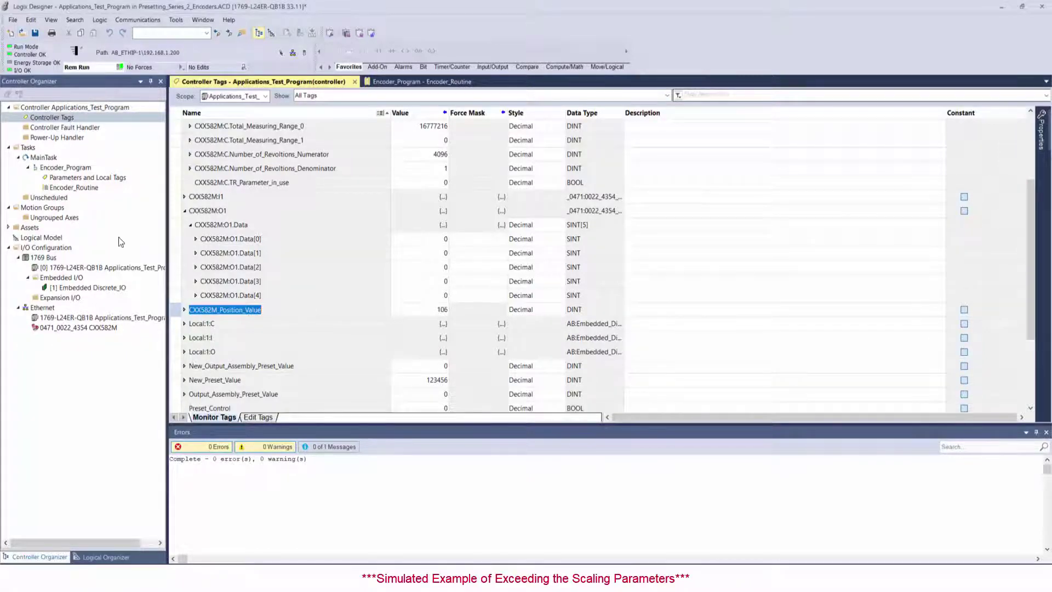
- In Encoder_Routine, trigger the Write_Preset contact once with Ctrl+T
double_click(80, 189)
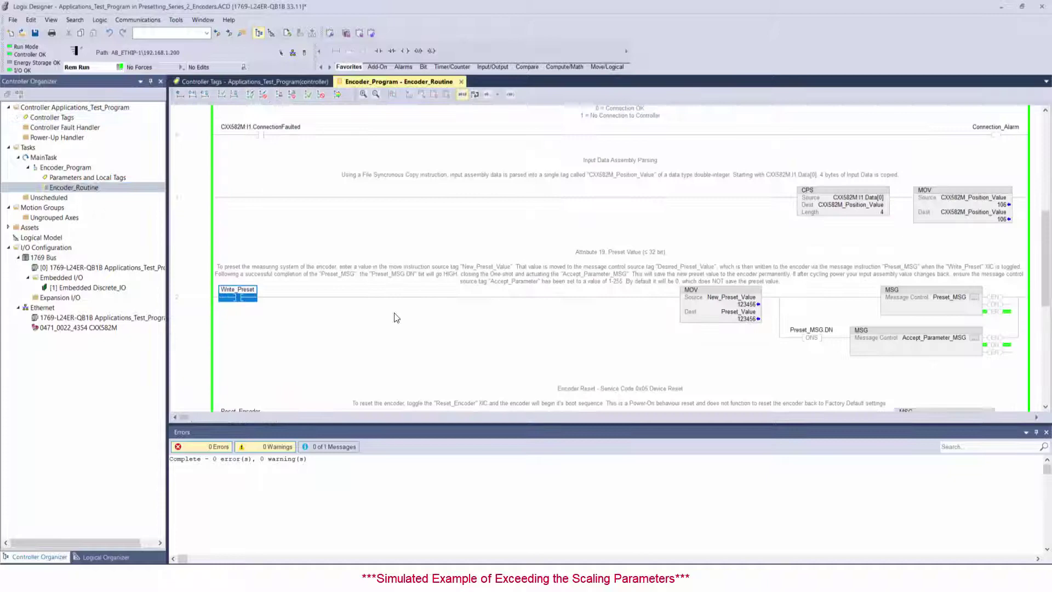
double_click(724, 300)
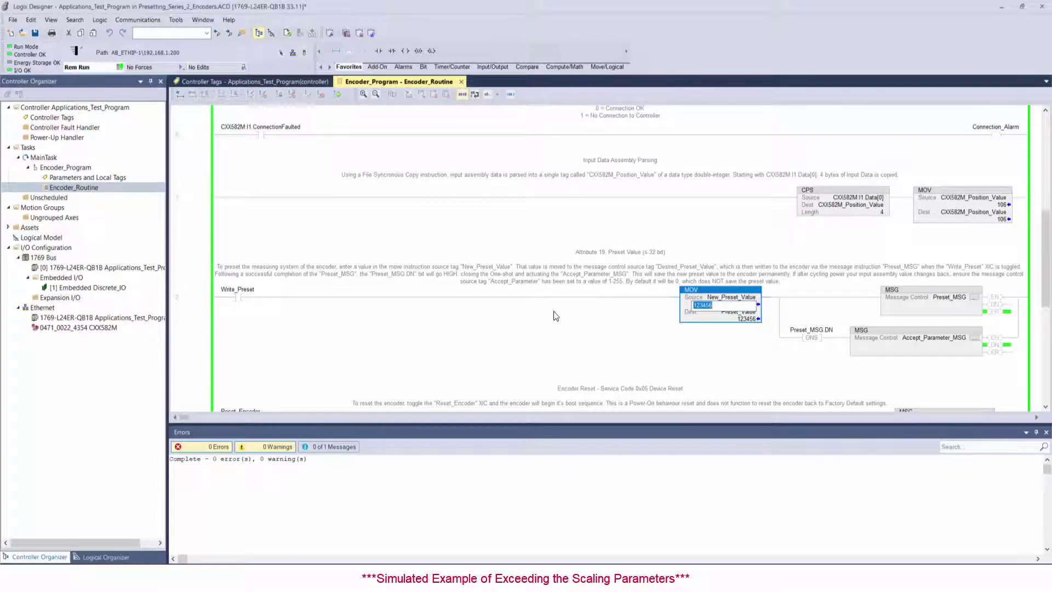
click(238, 297)
key(ctrl+t)
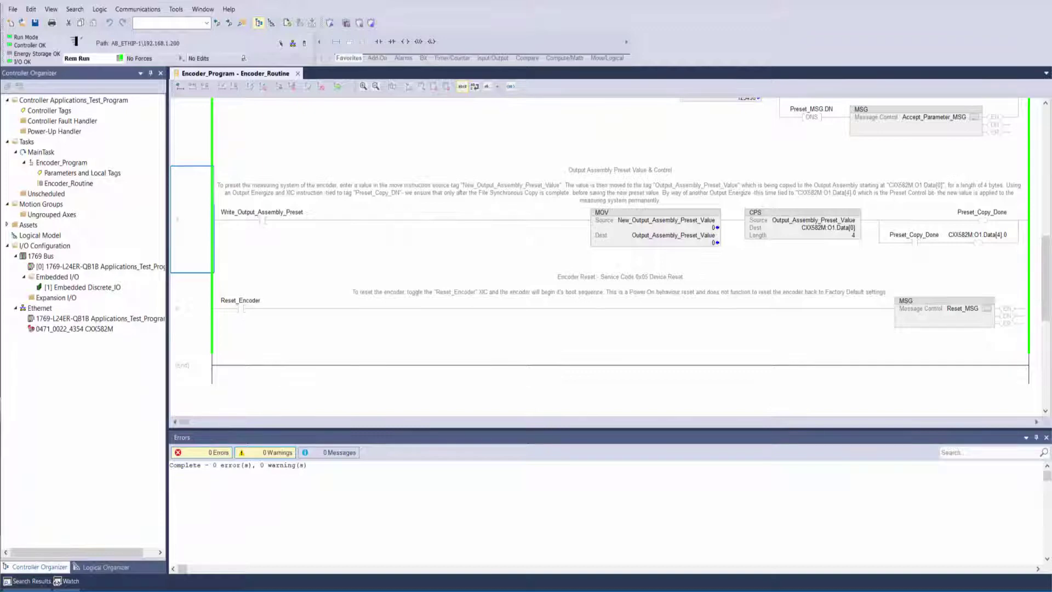
- Set the output-assembly preset MOV source to 8000000
click(186, 223)
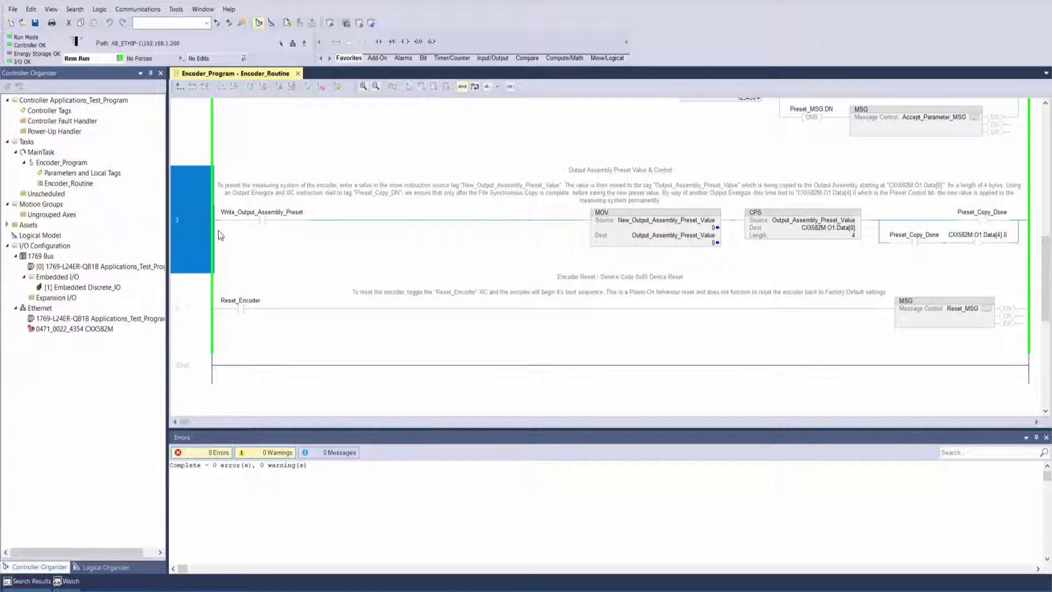
click(677, 228)
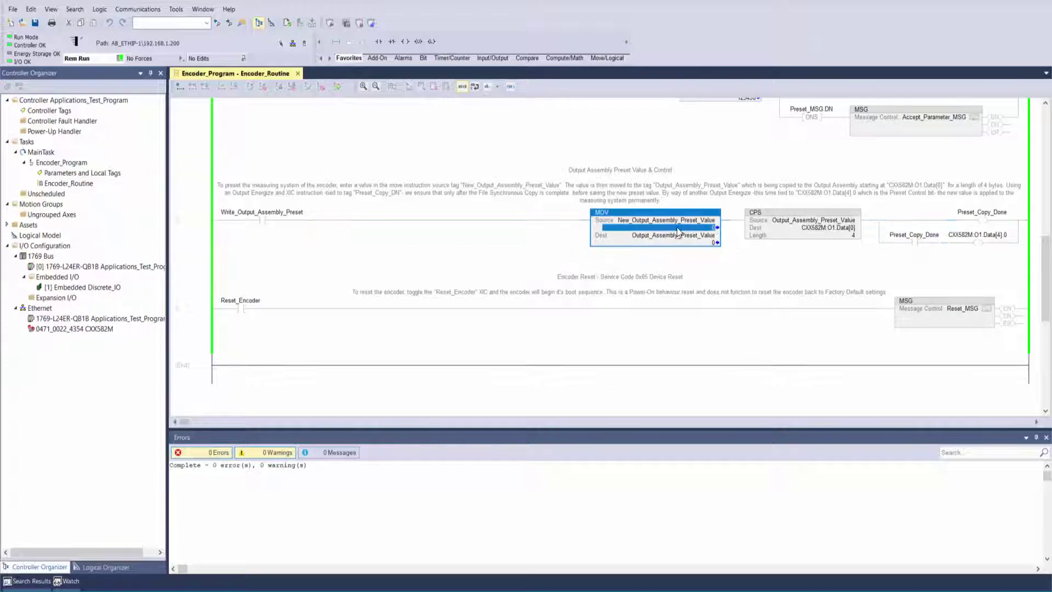
double_click(677, 228)
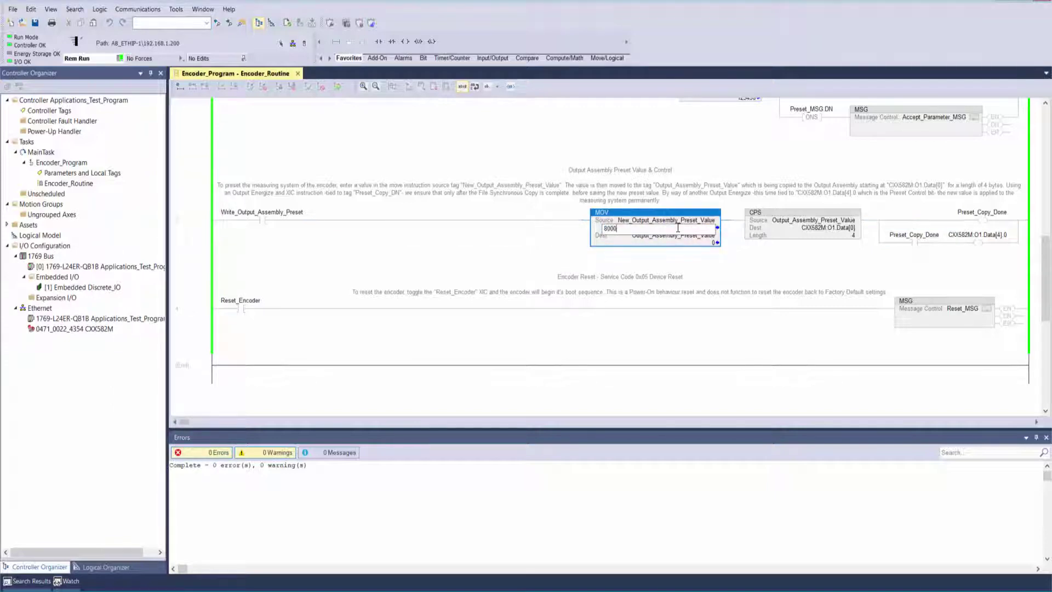
text(8000000)
key(Return)
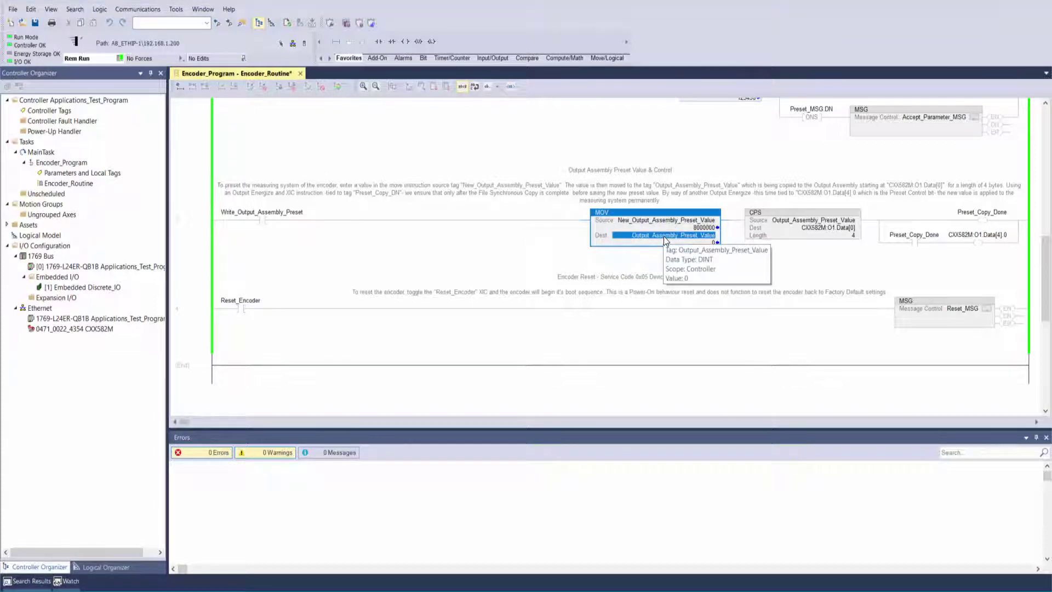
- Inspect the CPS copy operands, length, and Preset_Copy_Done outputs on the preset rung
click(784, 220)
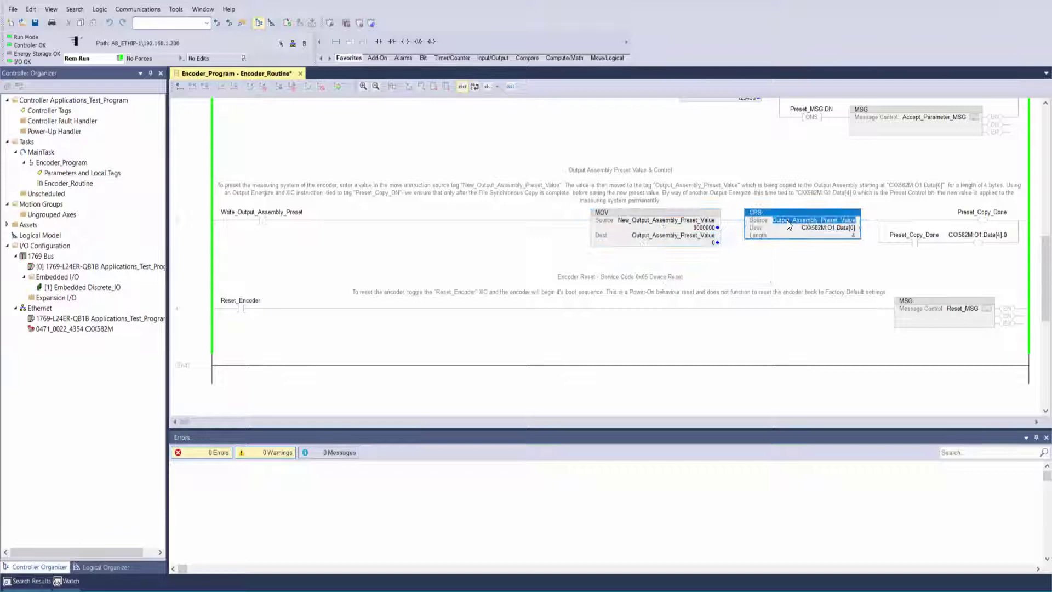
click(810, 229)
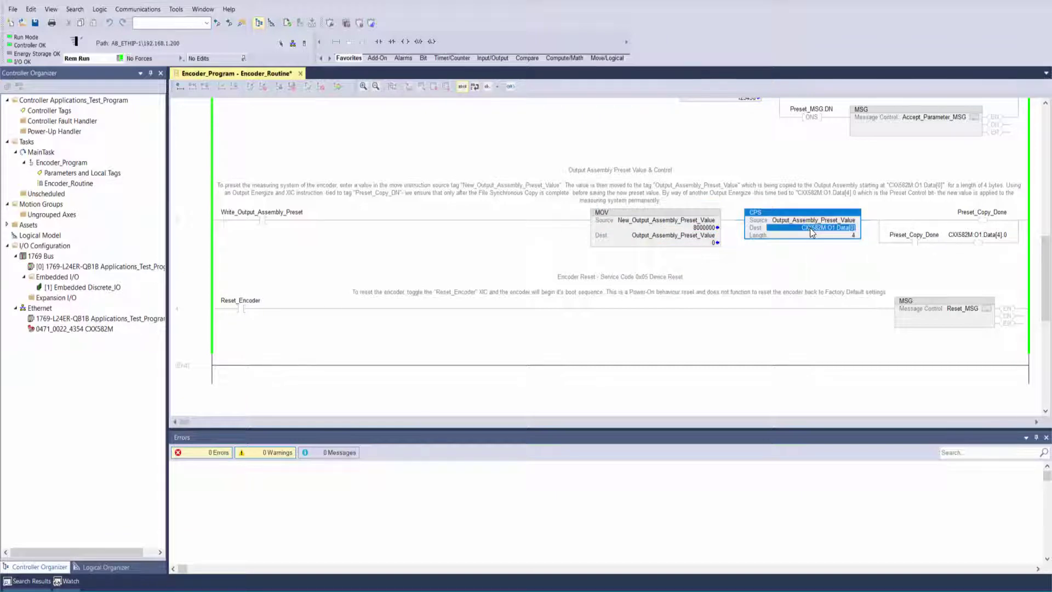
click(847, 235)
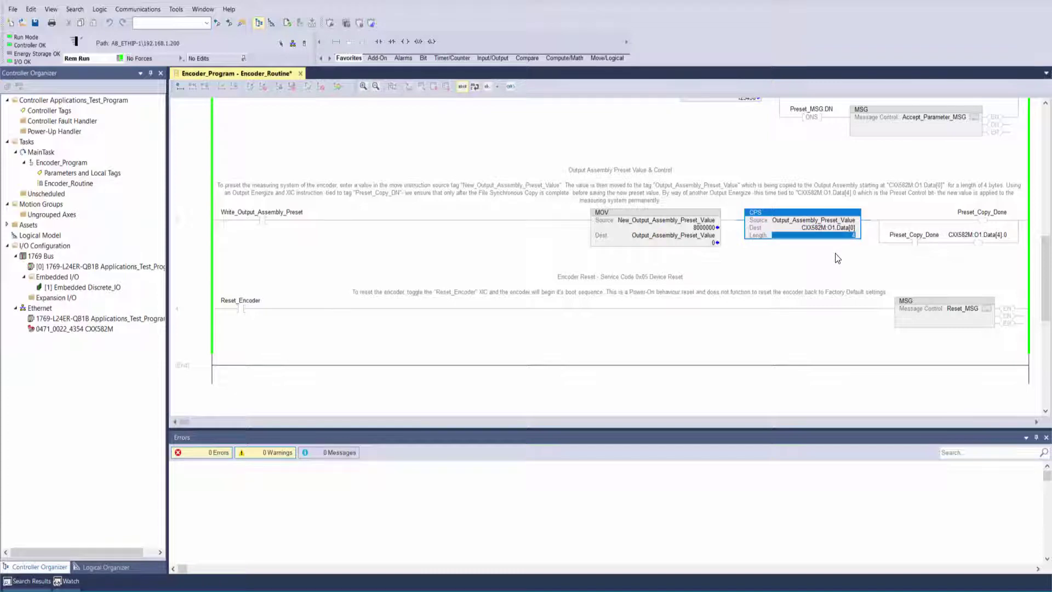
click(981, 220)
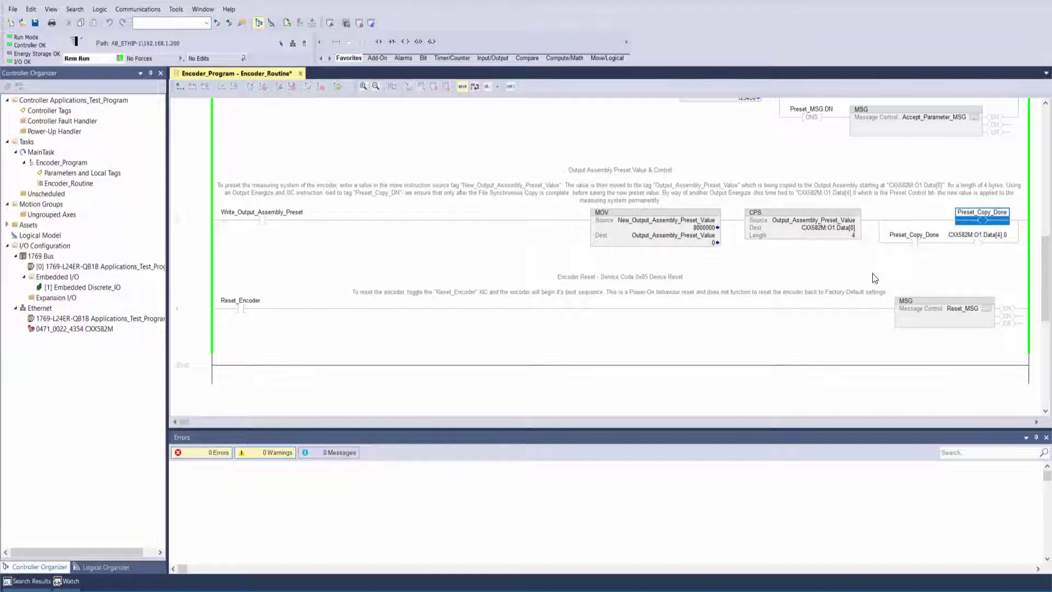
click(915, 242)
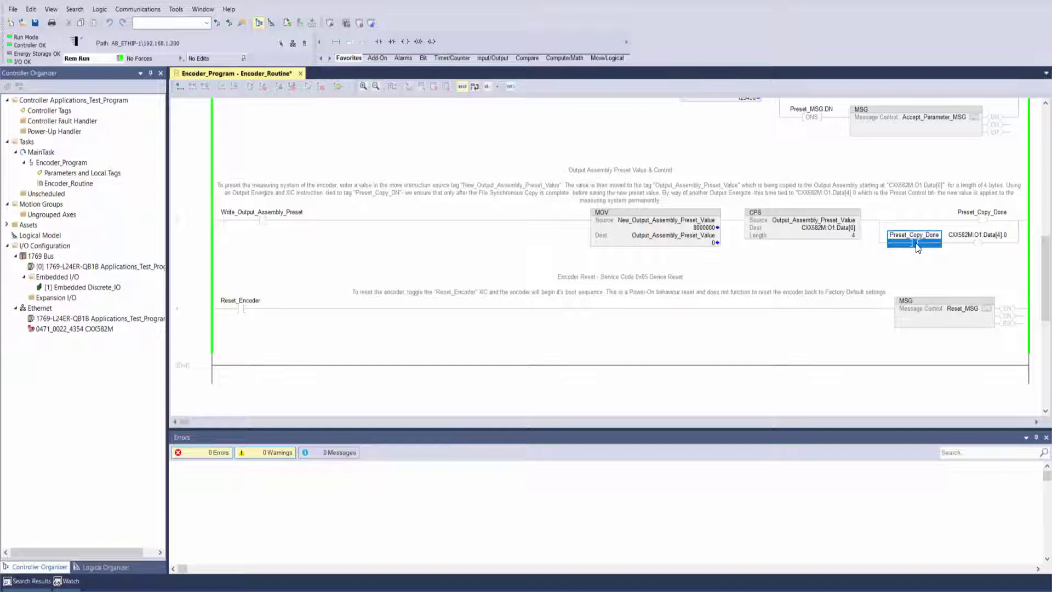
click(980, 242)
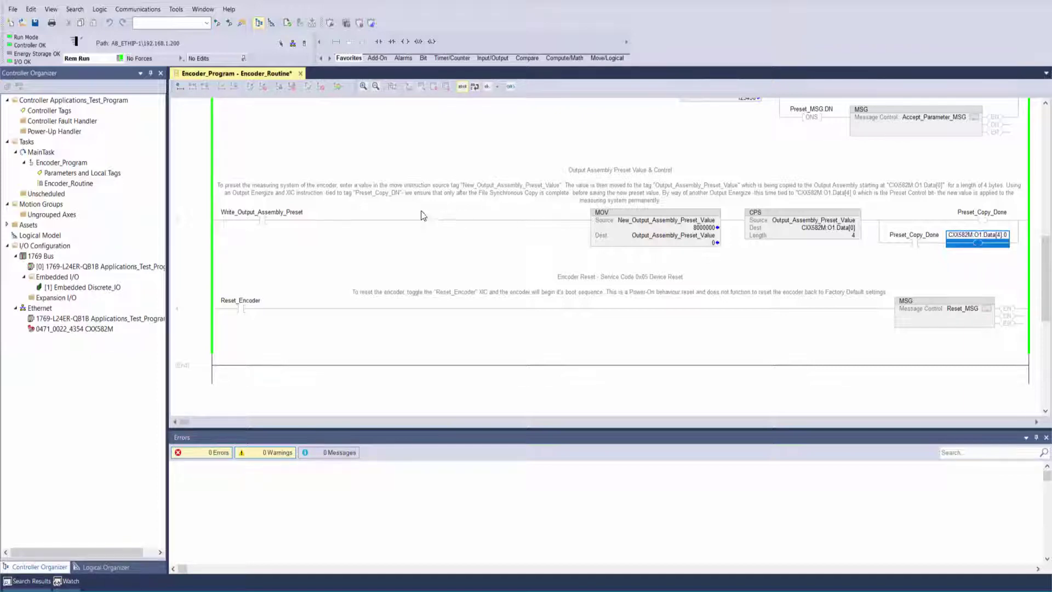
- Toggle Write_Output_Assembly_Preset on and back off to copy the preset
click(273, 224)
key(ctrl+t)
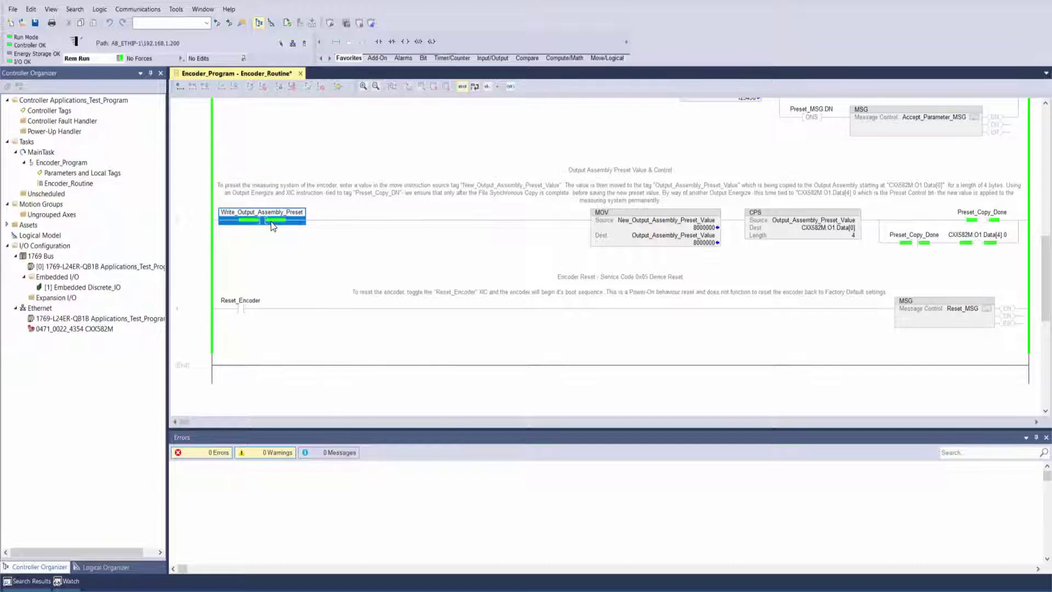
key(ctrl+t)
scroll(541, 248, up, 5)
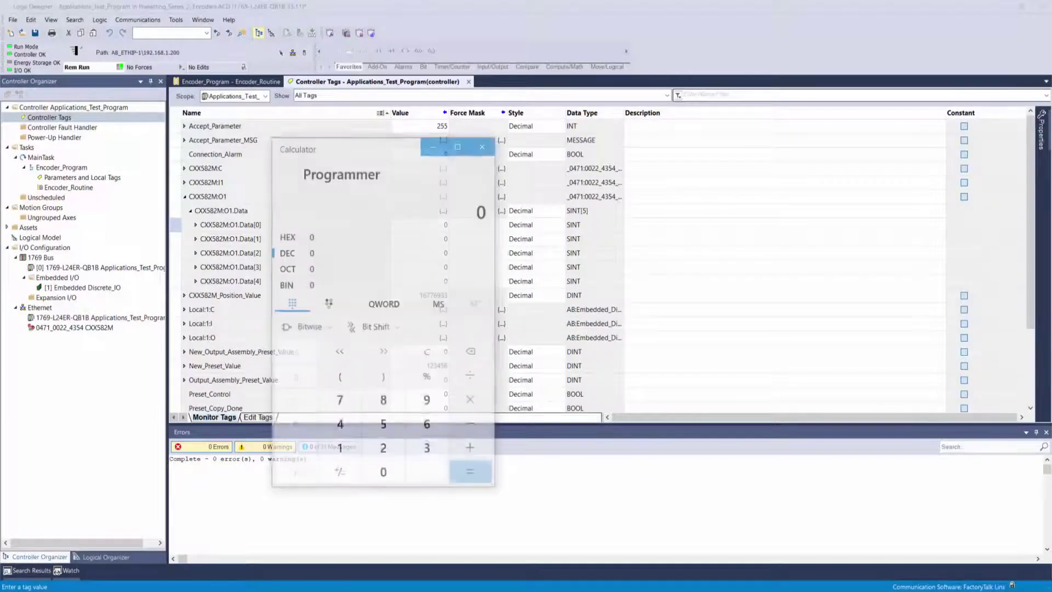
- Convert 8,000,000 to hex in Calculator and show CXX582M:O1.Data in Hex style
text(8,000,000)
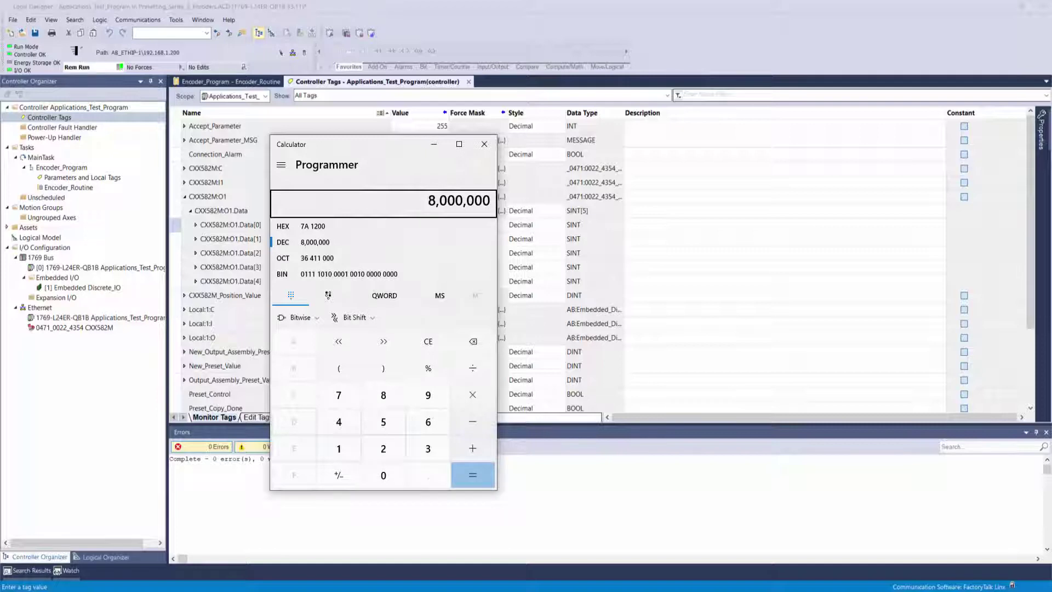
click(549, 210)
click(549, 211)
click(540, 251)
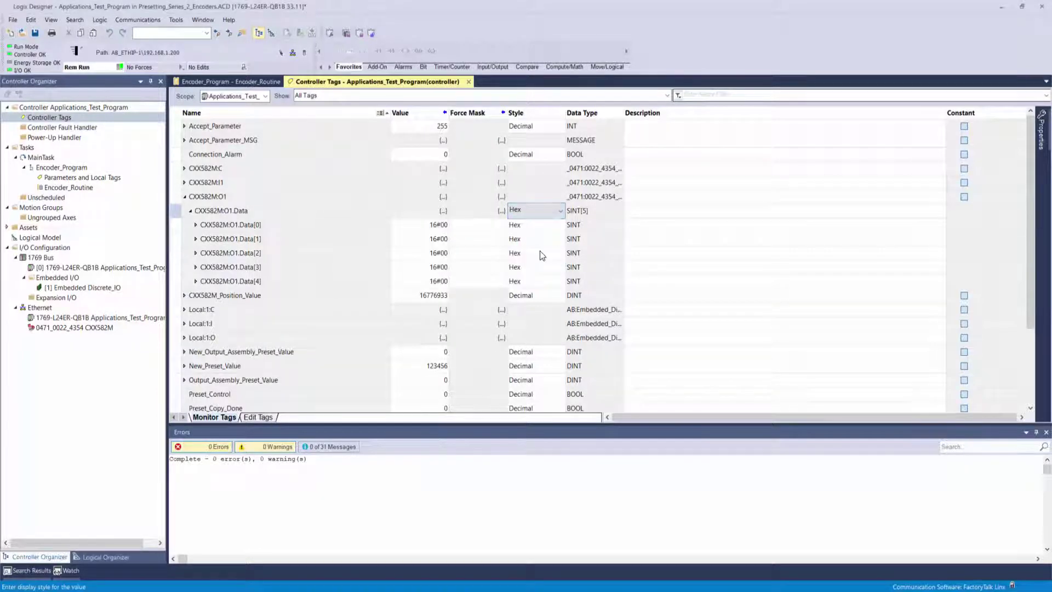
key(alt+Tab)
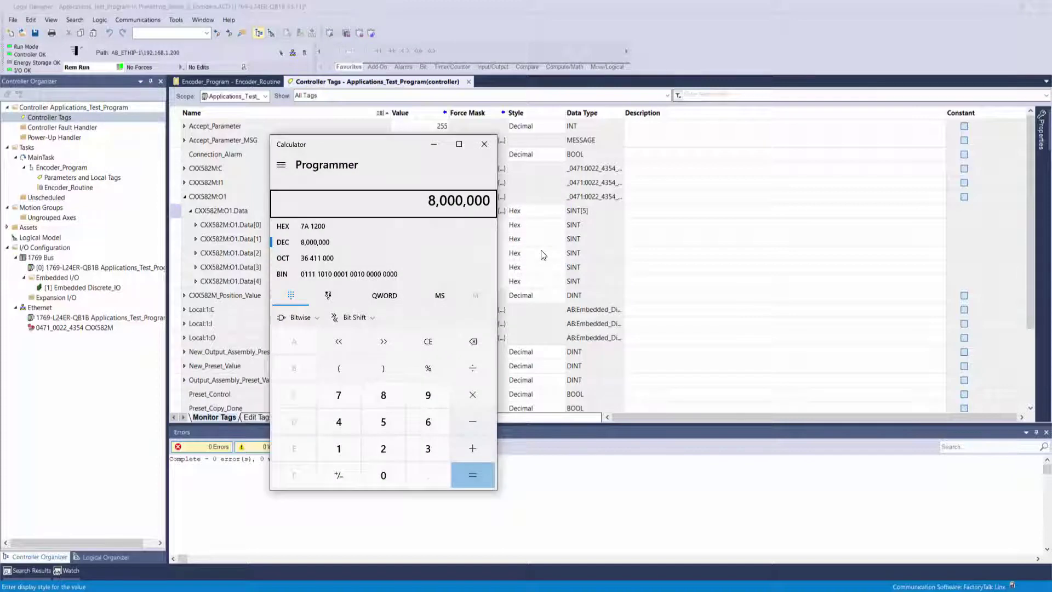
key(alt+Tab)
- Enter 16#12 into Data[1] and 16#7A into Data[2]
click(449, 239)
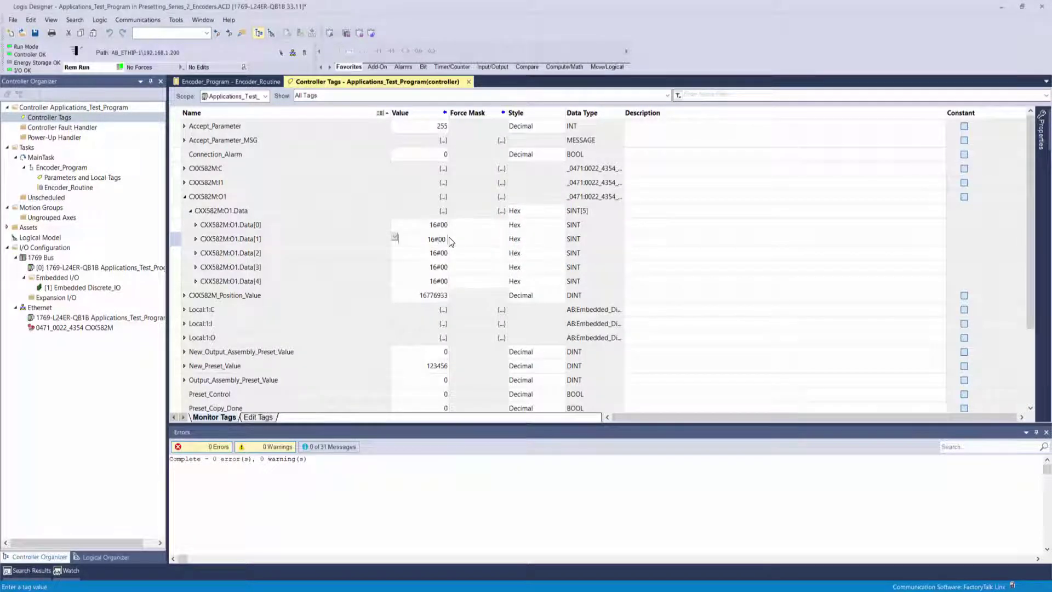
text(12)
key(Return)
key(alt+Tab)
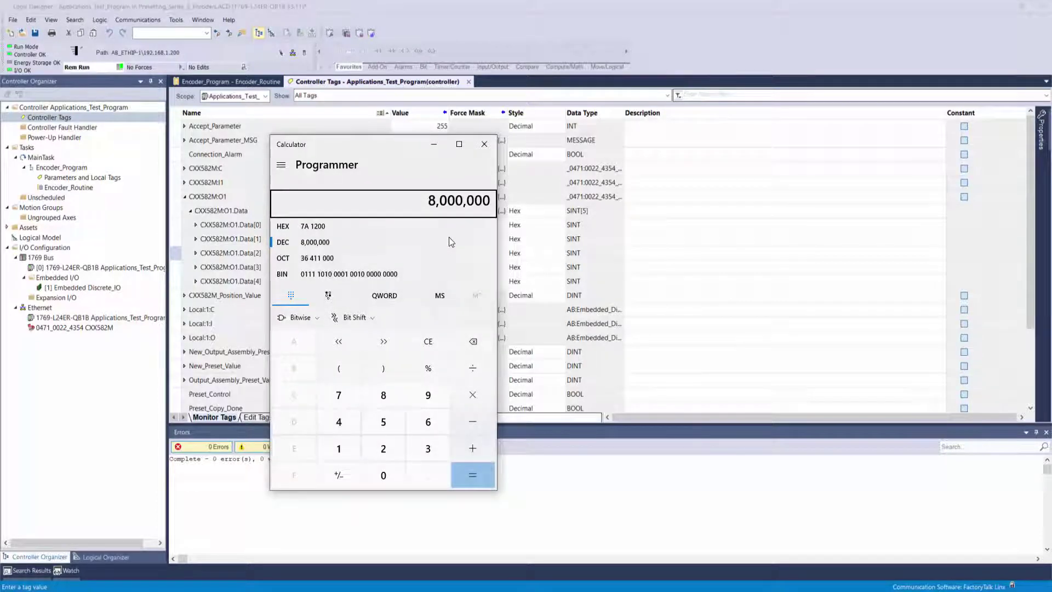
key(alt+Tab)
text(7)
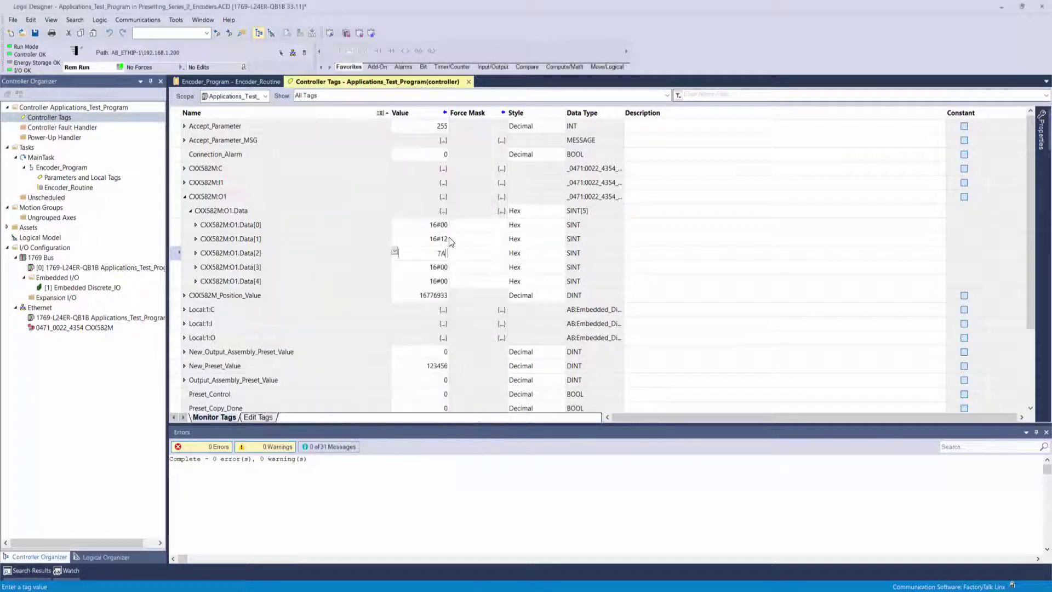
key(Return)
- Pulse Data[4] to 1 then 0 and confirm CXX582M_Position_Value reads 8000000
key(Down)
key(Down)
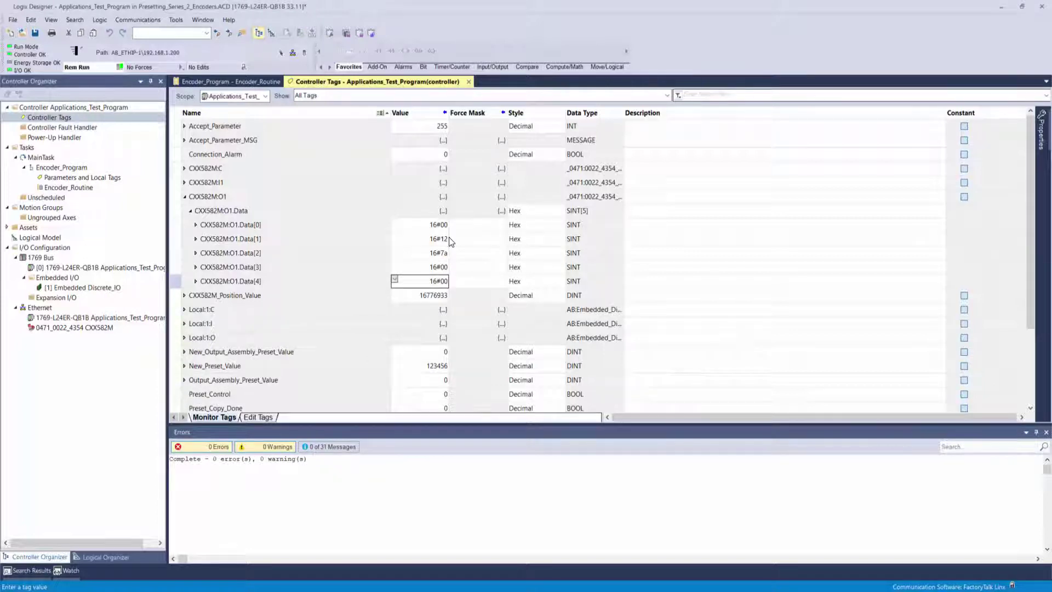
text(1)
key(Return)
text(0)
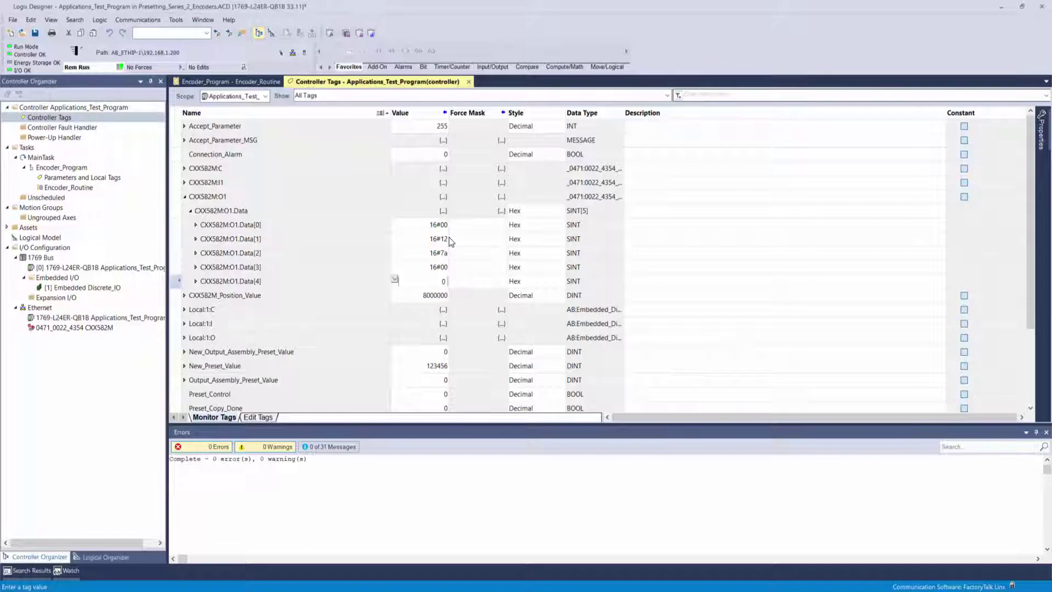
key(Return)
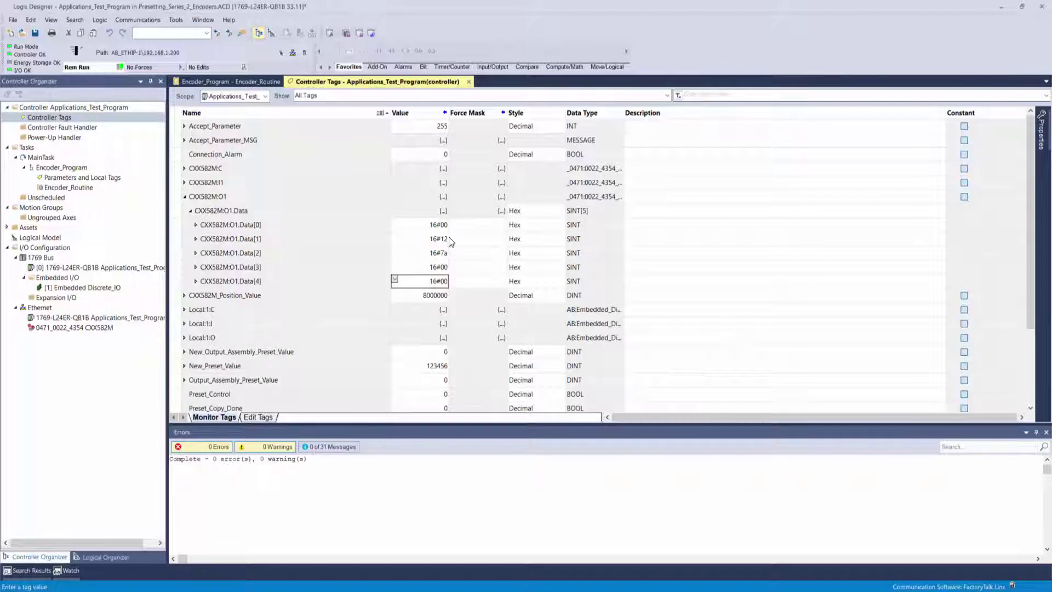
click(176, 295)
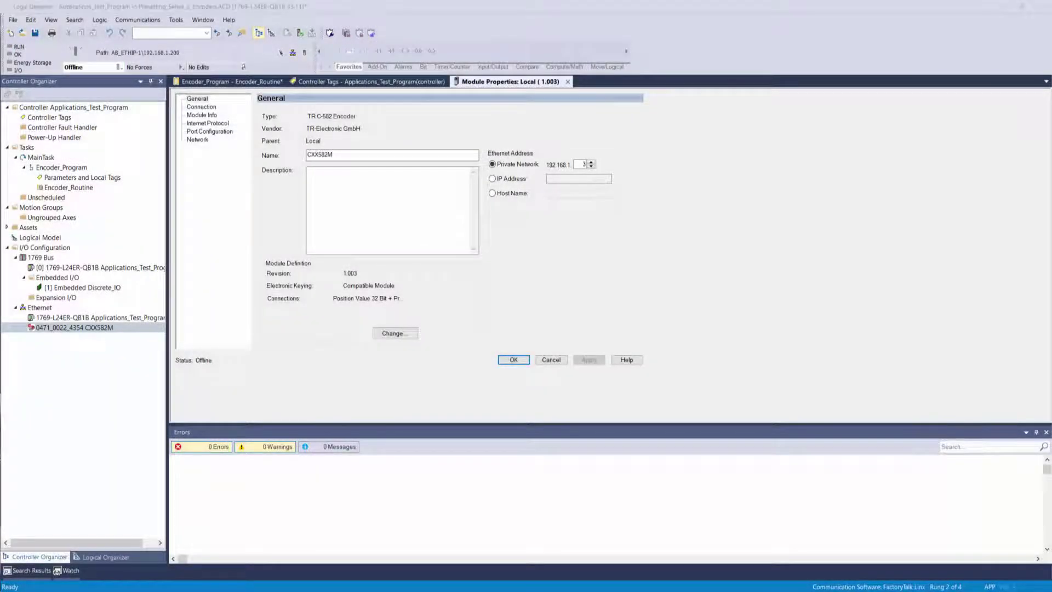
- Switch the CXX582M connection to Position Value 32 Bit + Velocity and apply it
click(391, 337)
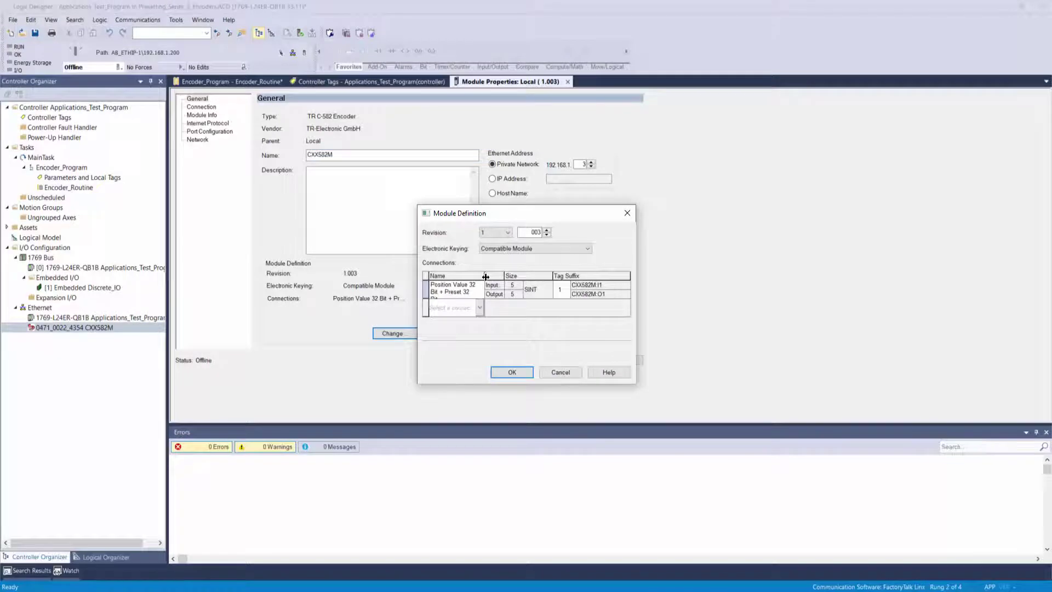
drag(484, 275, 564, 277)
click(563, 289)
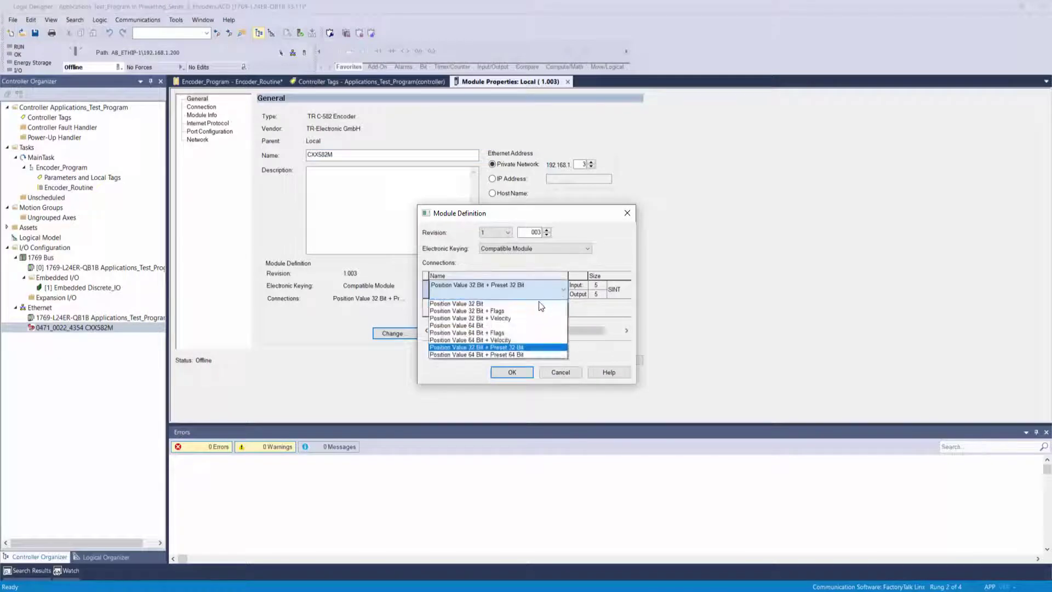
click(512, 320)
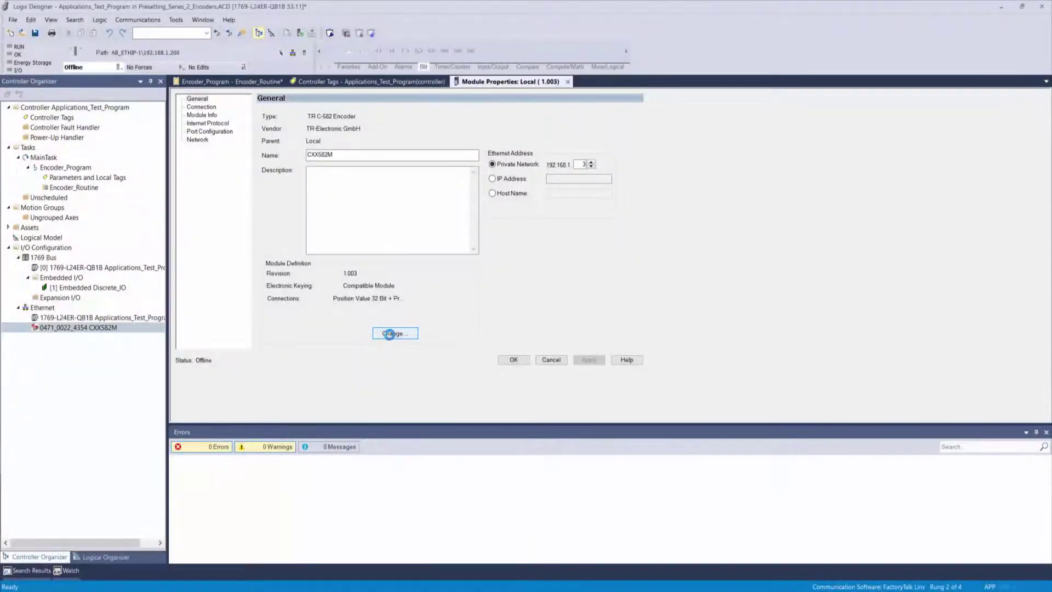
click(394, 334)
drag(510, 275, 535, 275)
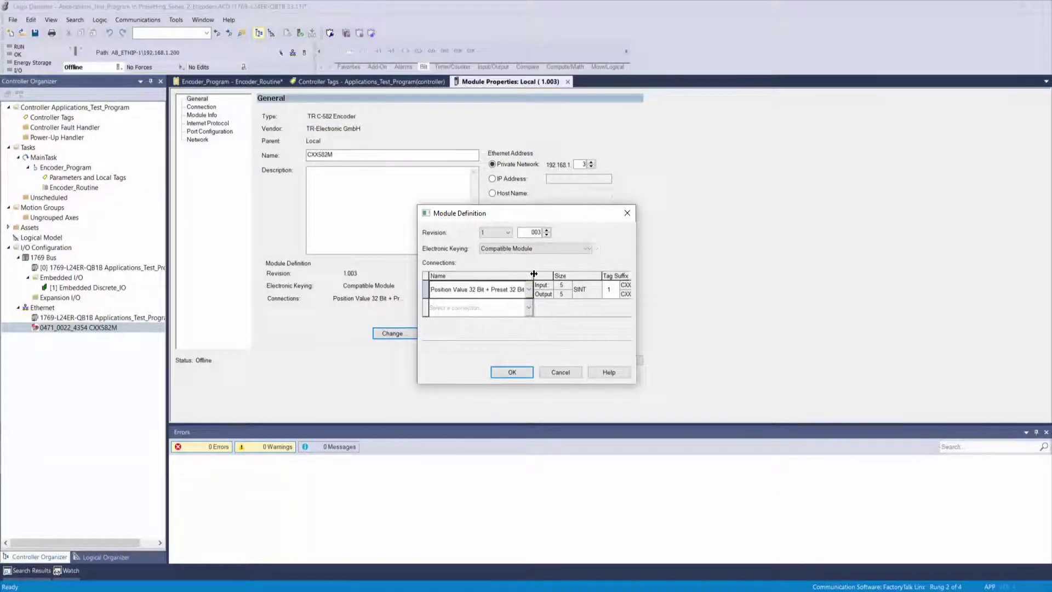
click(530, 289)
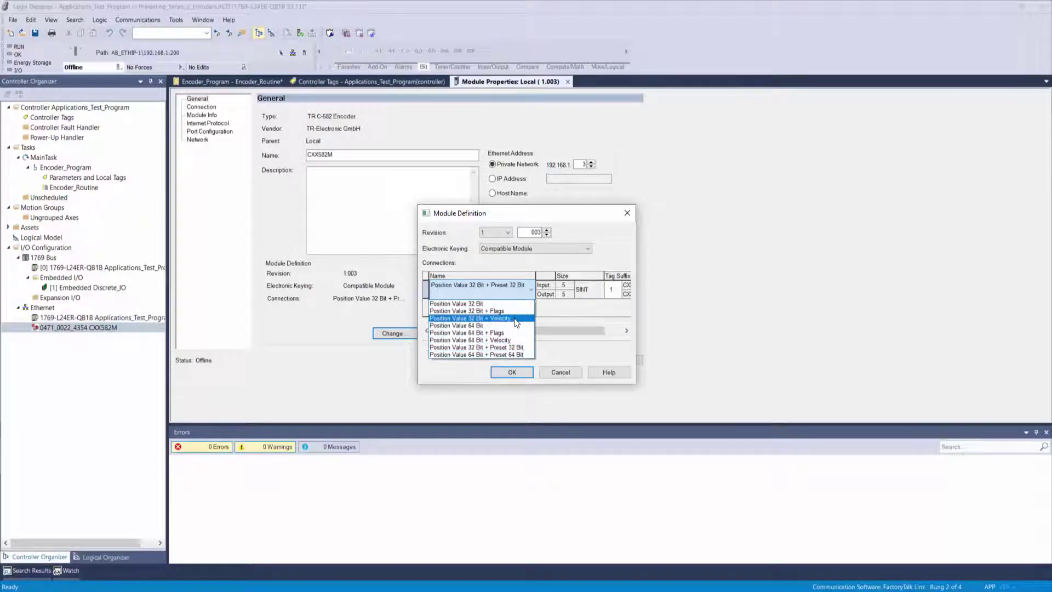
click(514, 318)
click(514, 371)
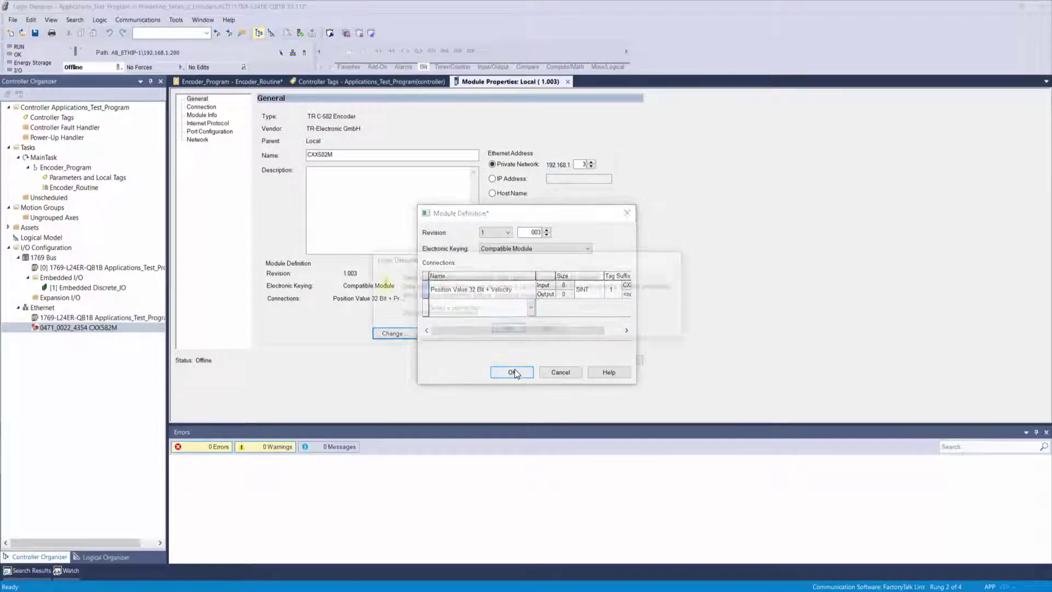
click(513, 331)
click(588, 360)
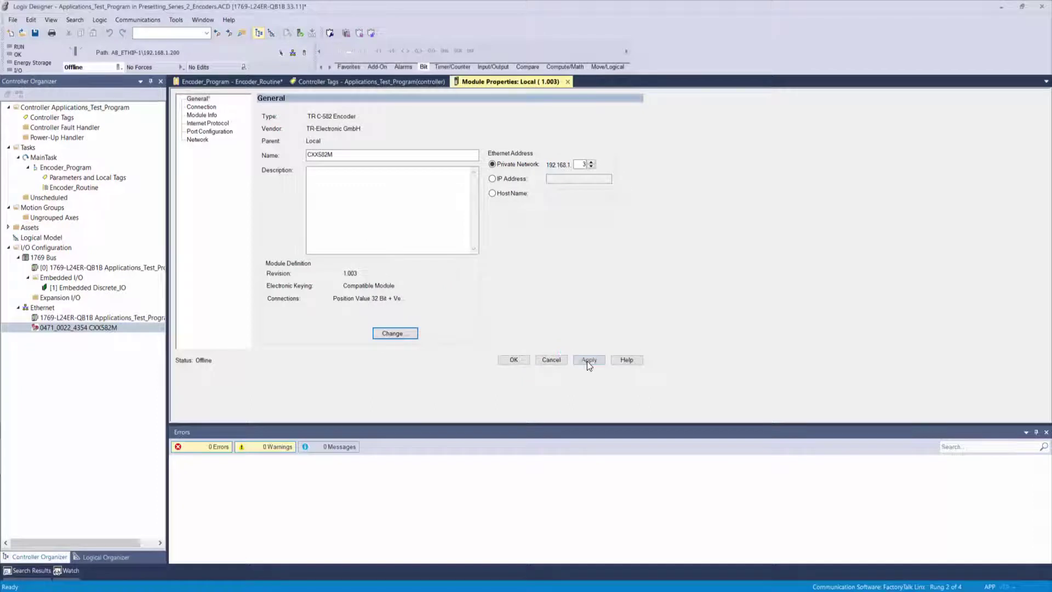
- Close Module Properties and add an XIC and a MSG instruction to rung 2
click(513, 360)
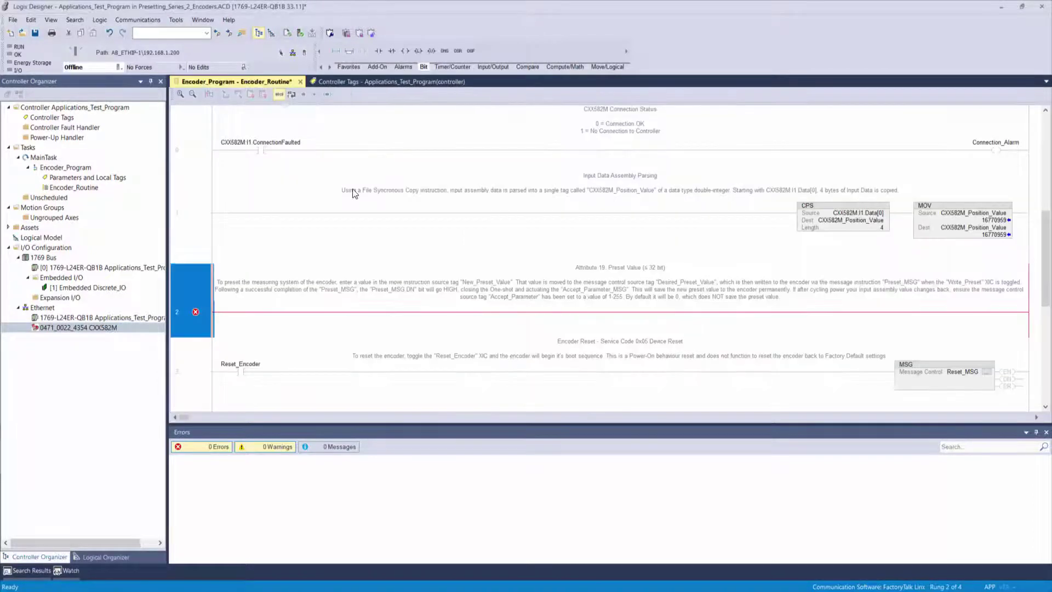
click(377, 50)
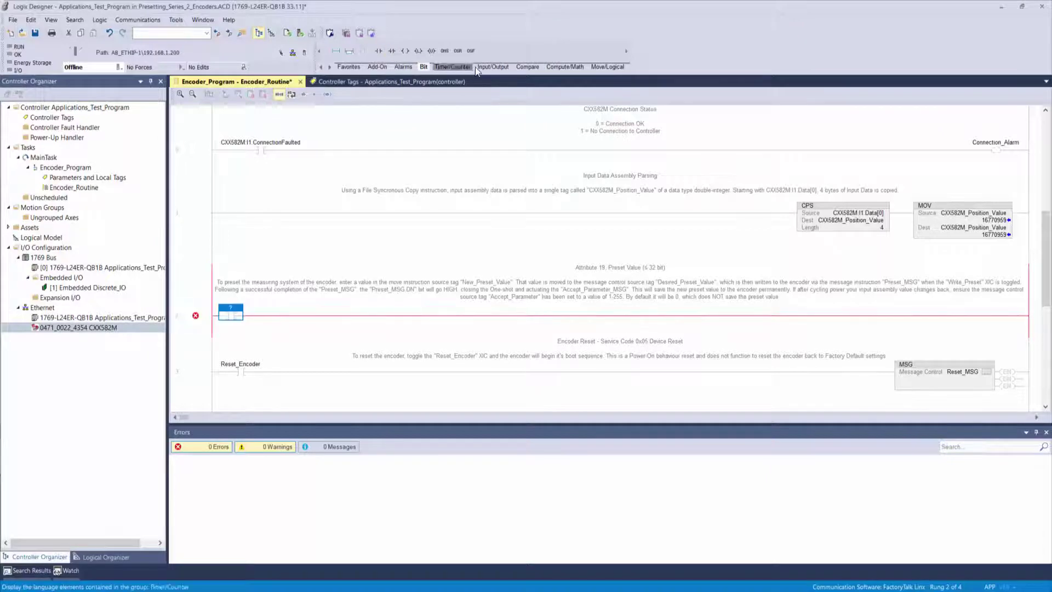
click(484, 64)
click(381, 50)
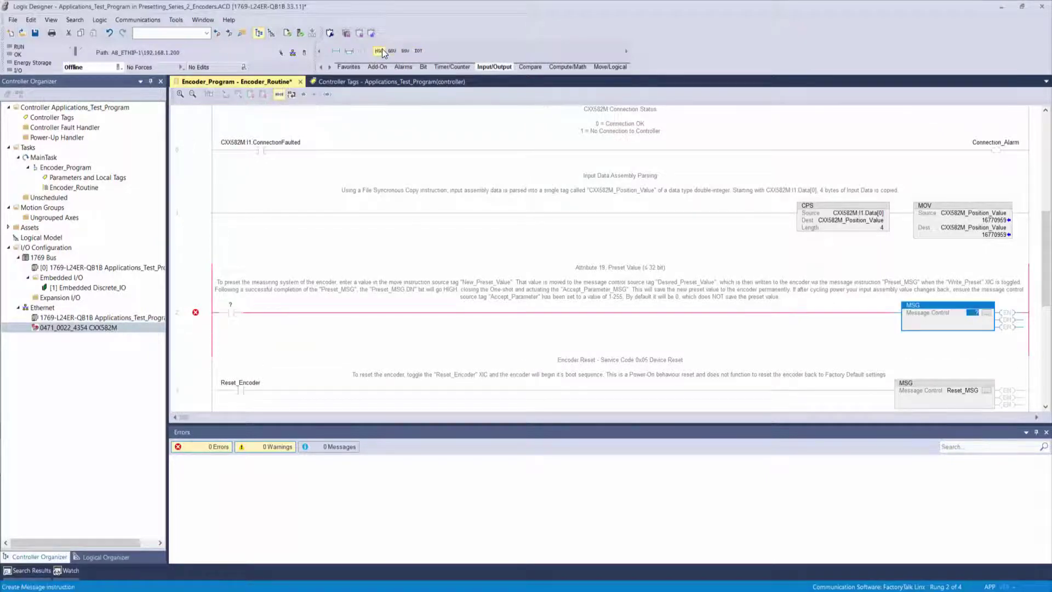
- Assign Write_Preset to the XIC and create it as a BOOL tag in Applications_Test_Program
click(230, 312)
double_click(230, 304)
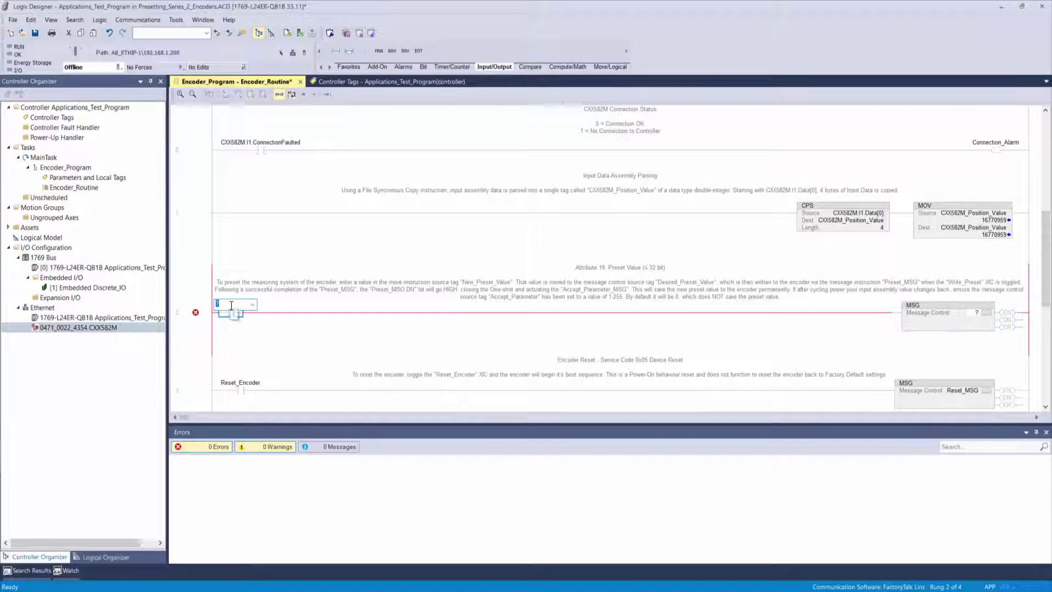
text(Write)
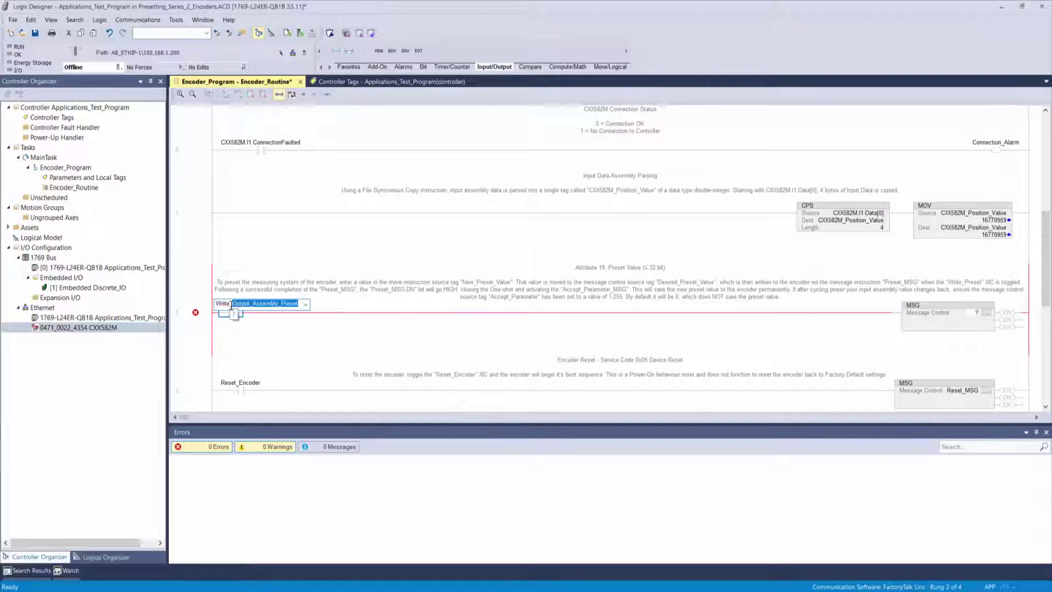
text(_Preset)
key(Return)
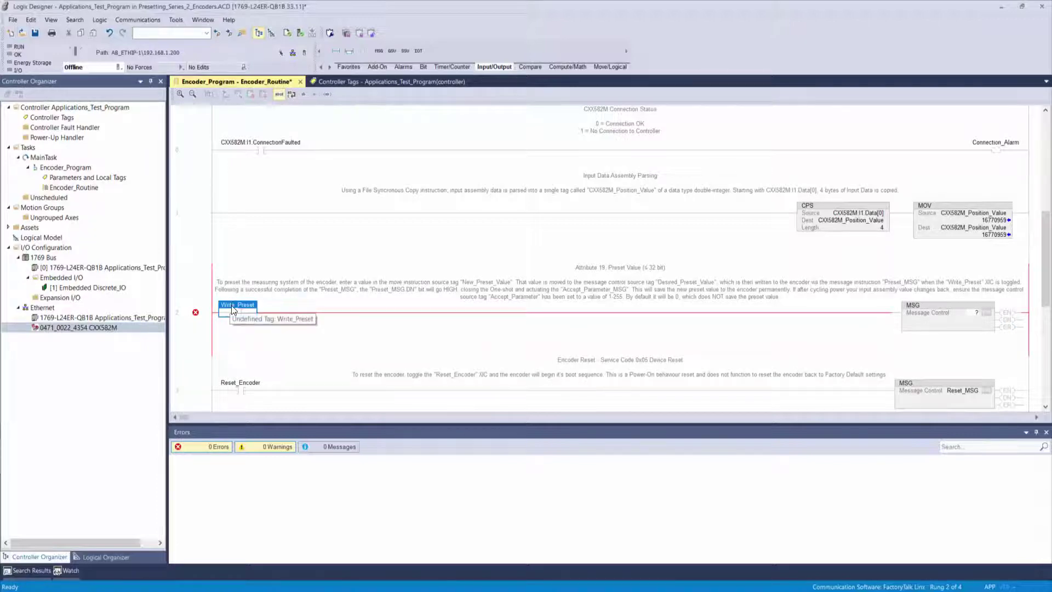
right_click(231, 305)
click(260, 313)
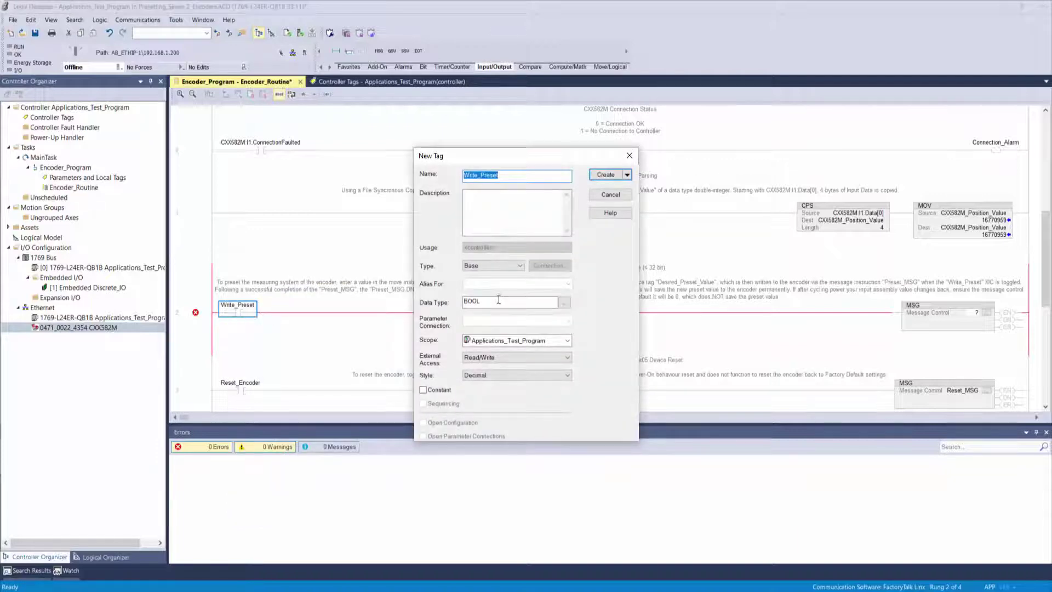
double_click(498, 300)
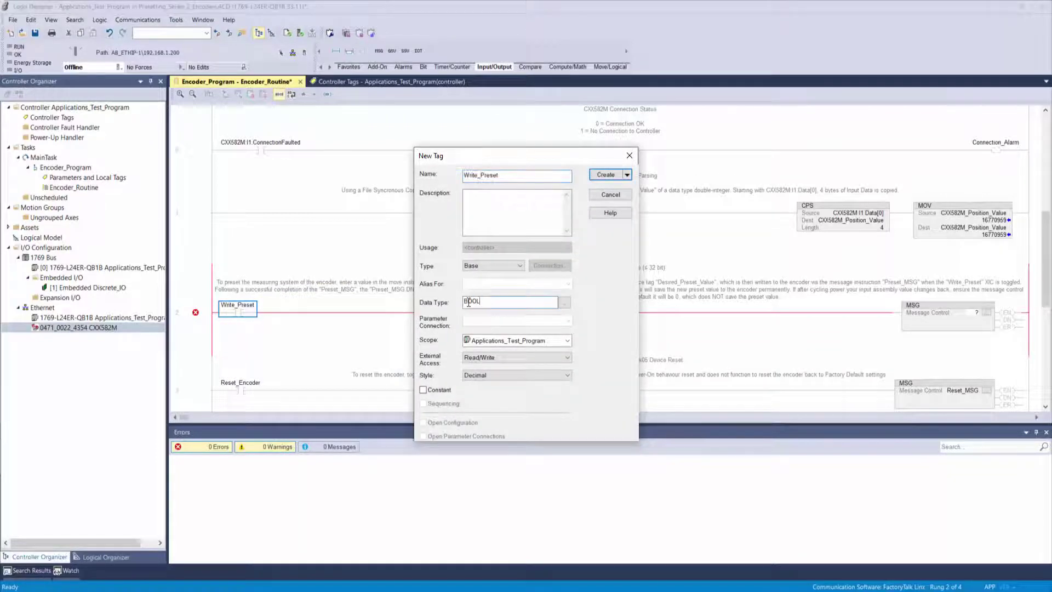
click(566, 343)
click(583, 335)
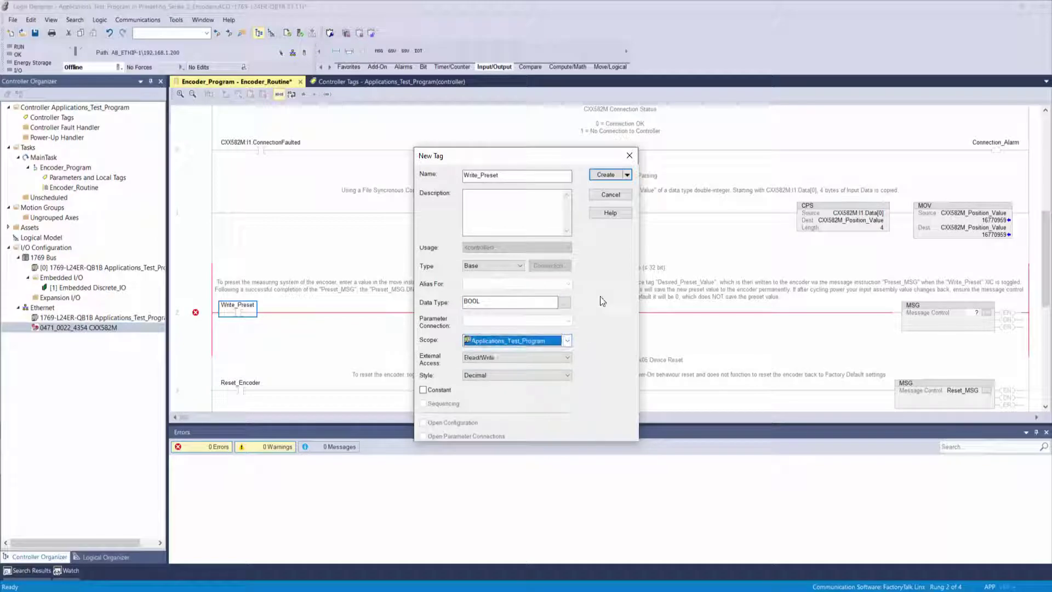
click(608, 173)
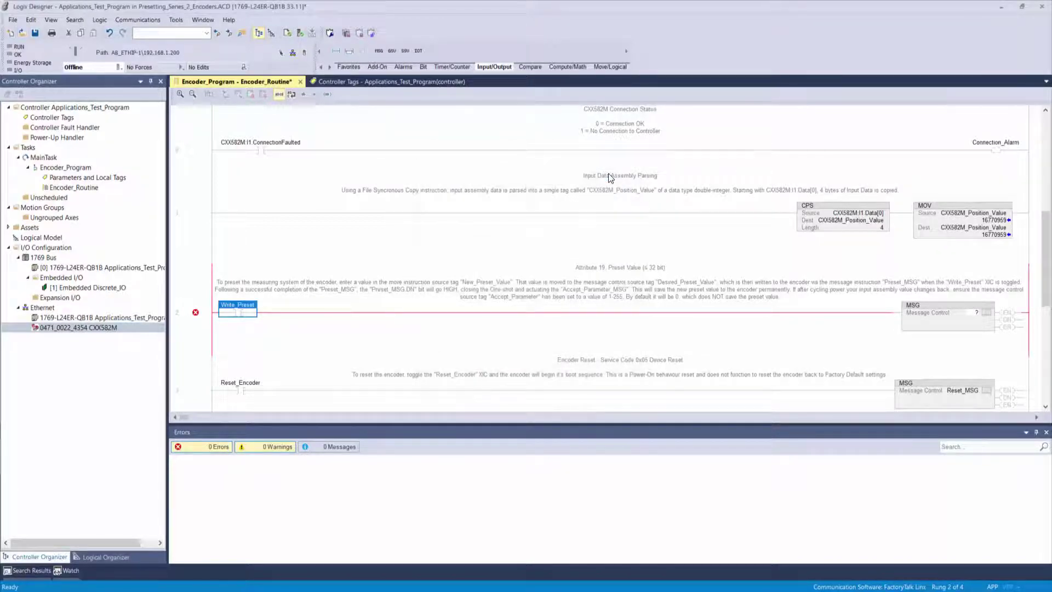
- Set the MSG control tag to Preset_MSG and create it as a MESSAGE tag
double_click(972, 312)
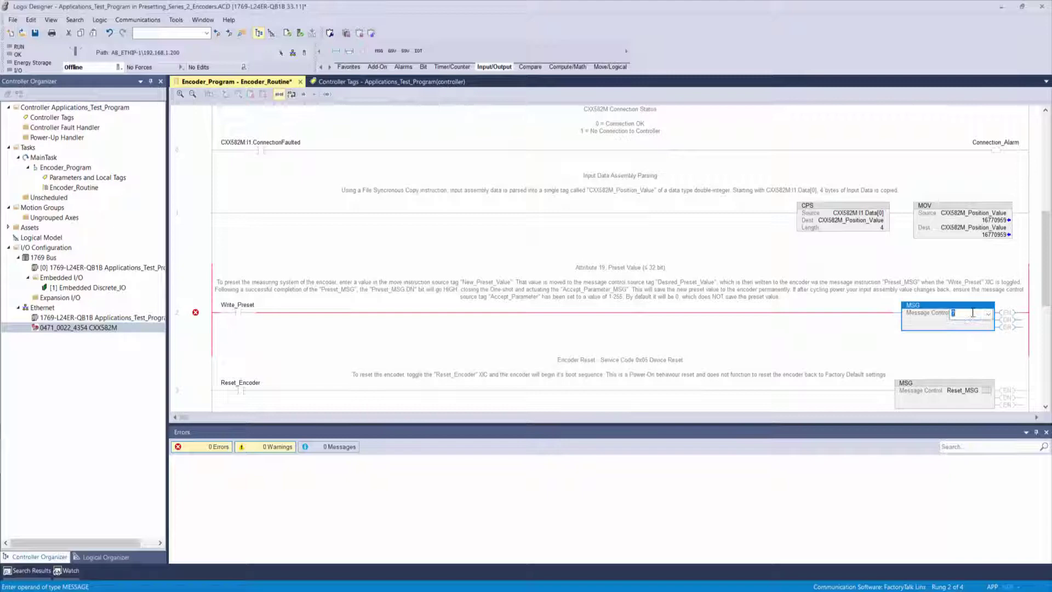
text(Preset_MSG)
key(Return)
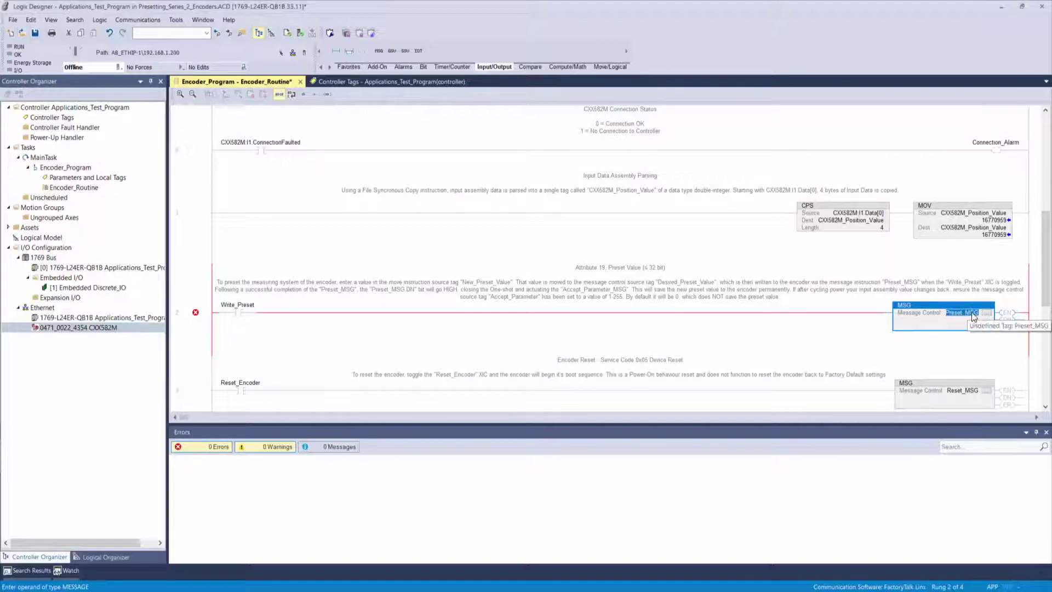
right_click(971, 312)
key(Escape)
key(ctrl+w)
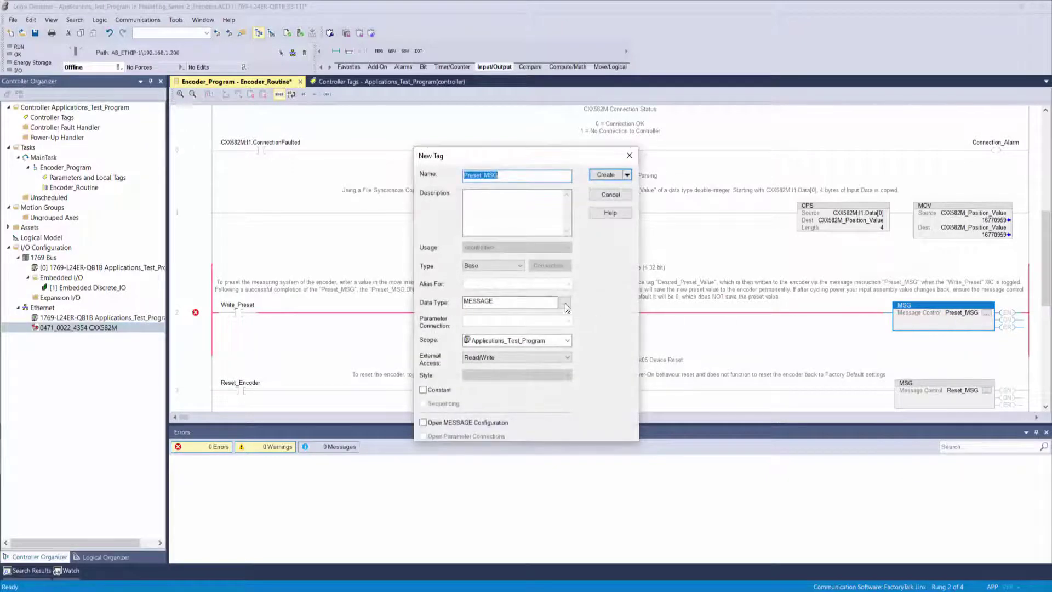
drag(557, 302, 464, 303)
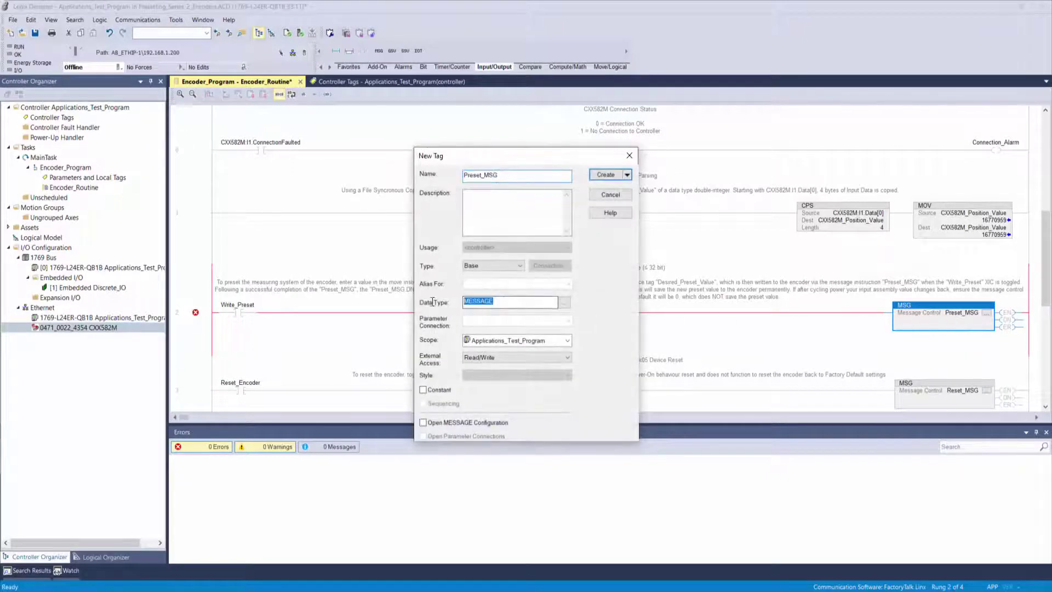
click(608, 175)
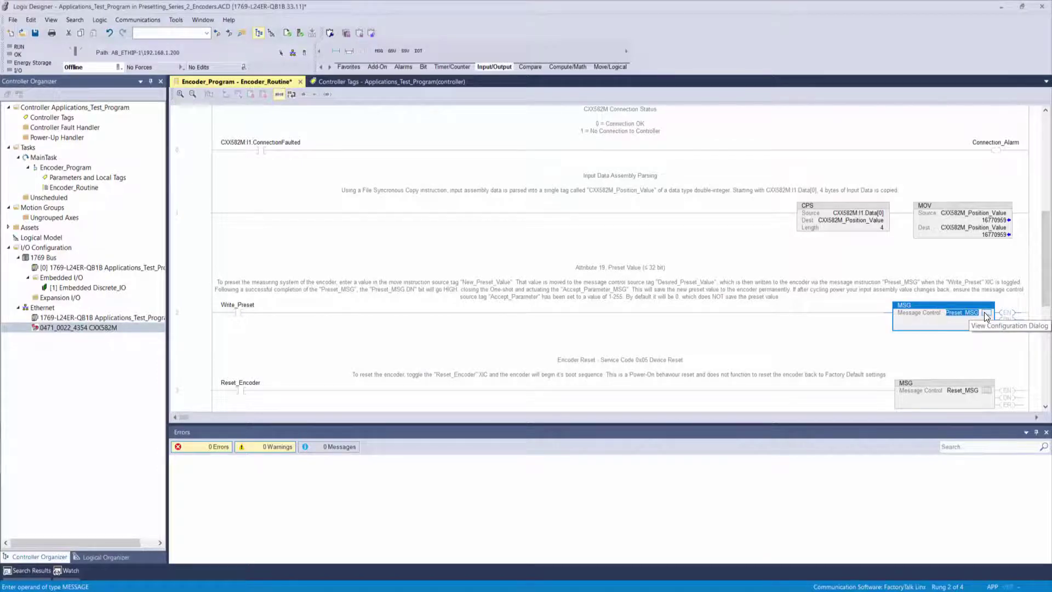
- Set Preset_MSG's service to Set Attribute Single with class 23 and attribute 13
click(984, 312)
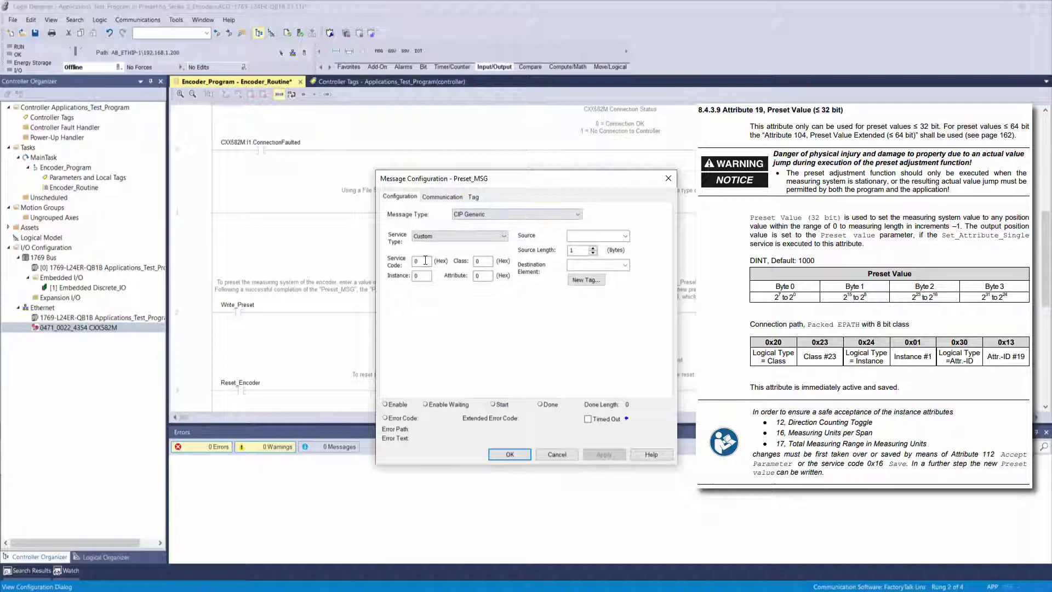
click(503, 236)
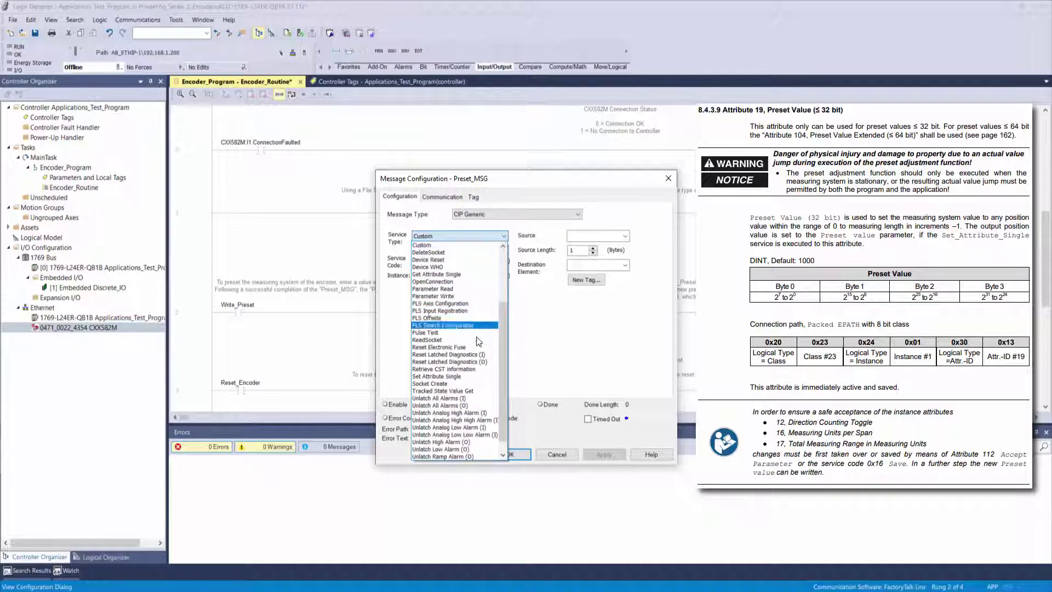
click(475, 376)
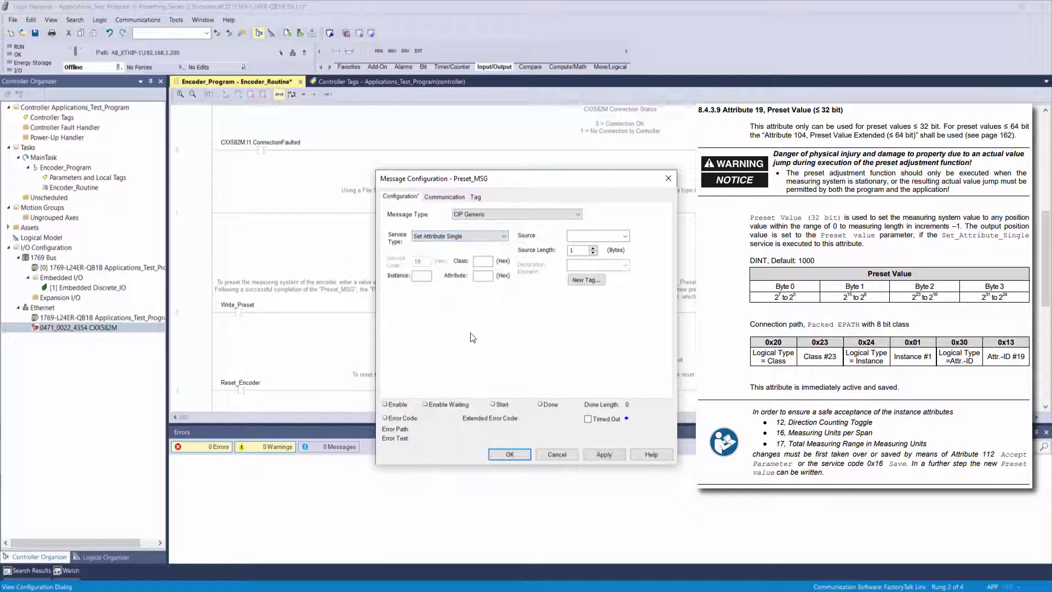
click(423, 276)
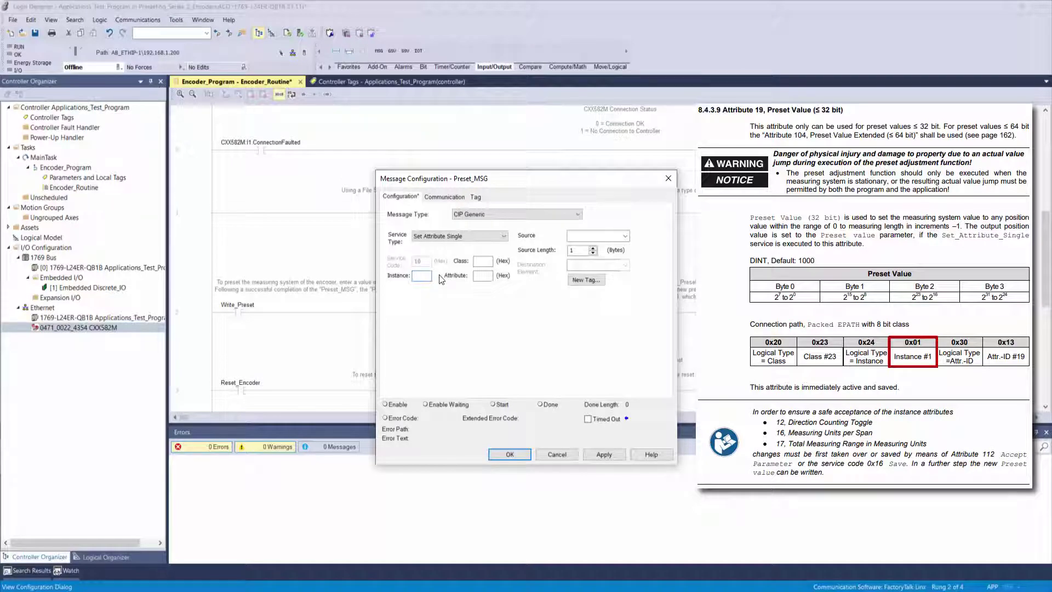
click(487, 261)
text(23)
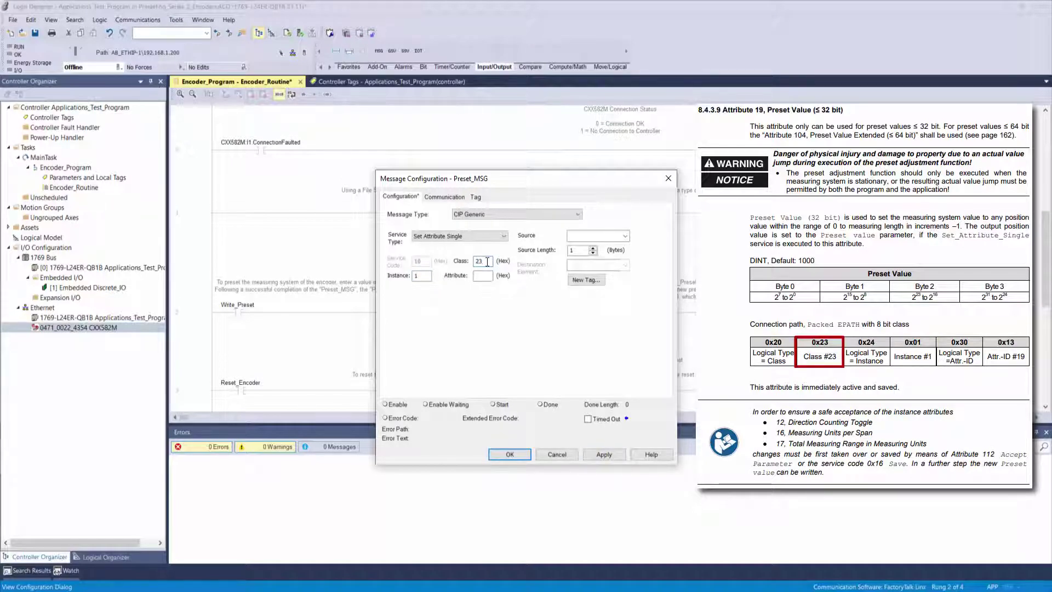
click(488, 274)
text(13)
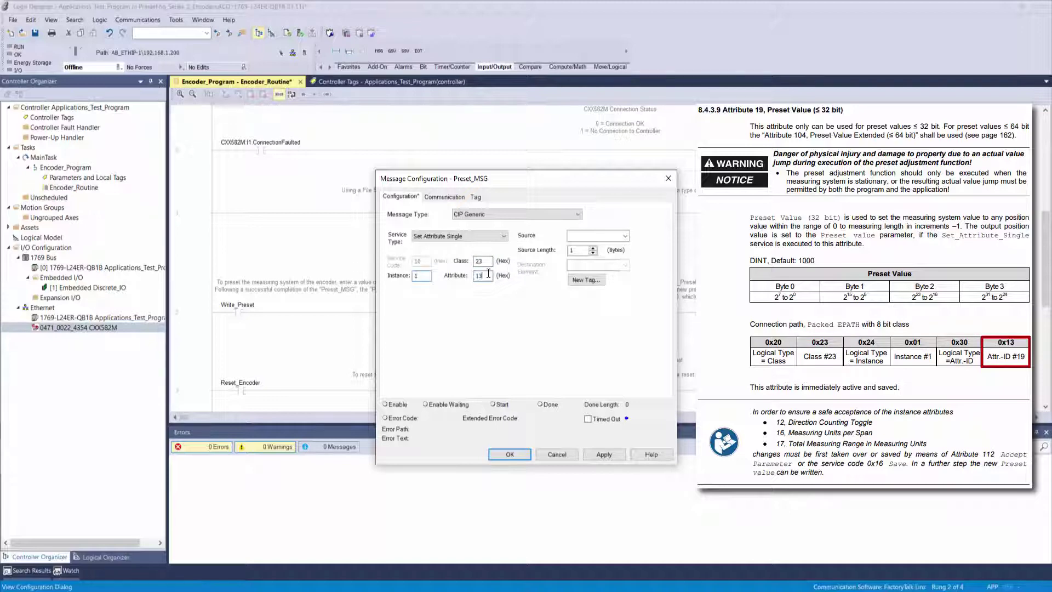
- Create a Preset_Value DINT tag and use it as the message source, length 4 bytes
click(577, 281)
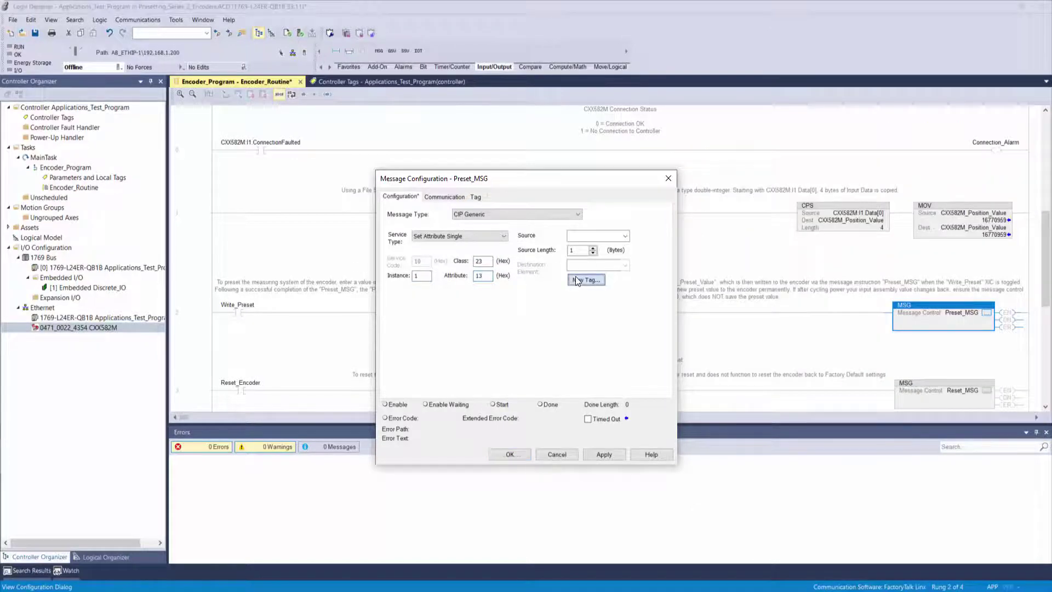
text(Preset)
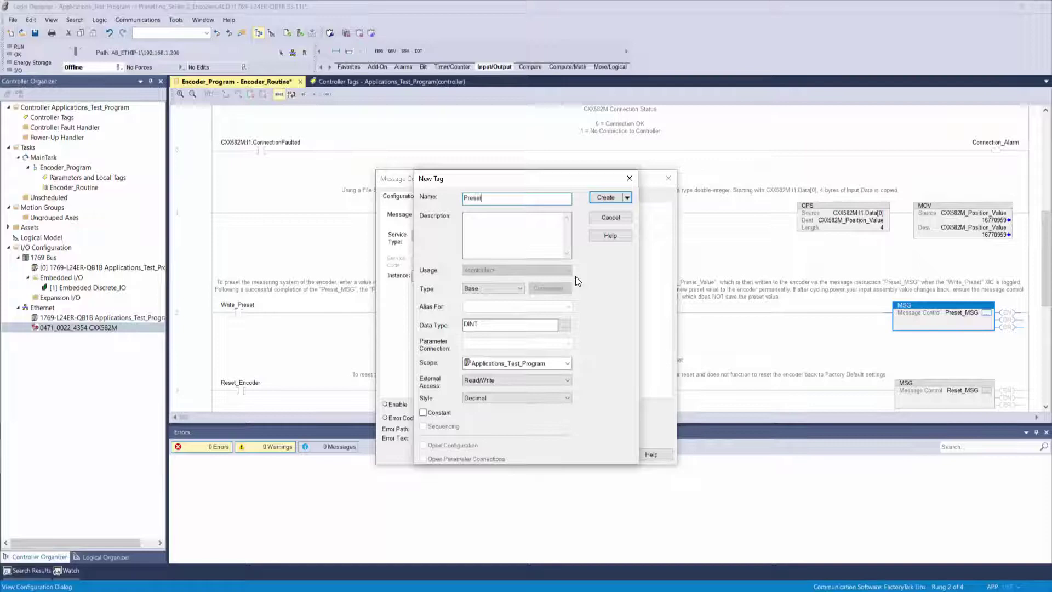
text(_Value)
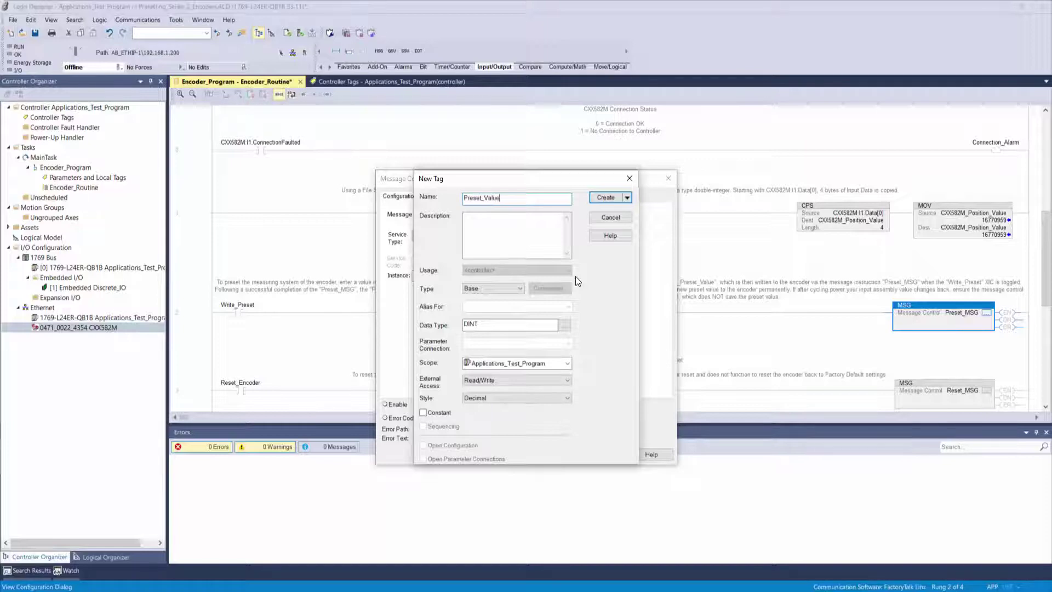
click(603, 198)
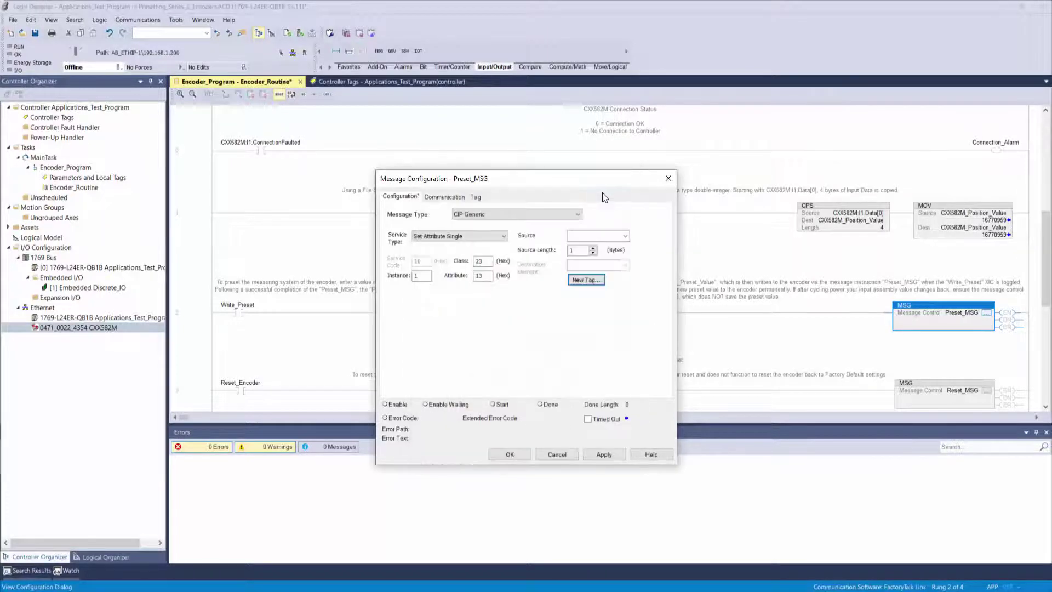
click(625, 235)
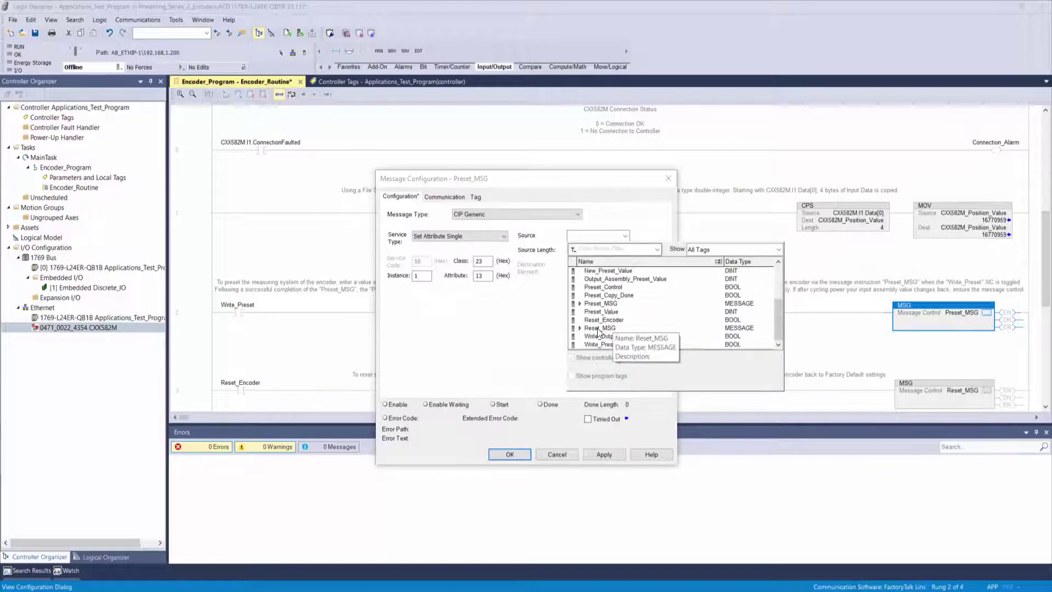
click(592, 319)
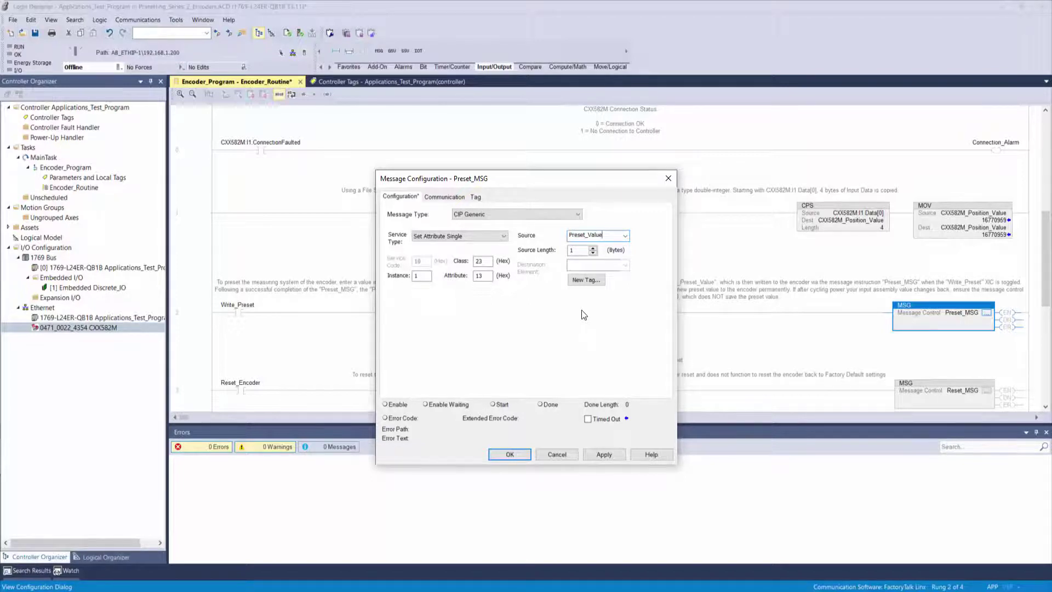
click(593, 247)
click(592, 246)
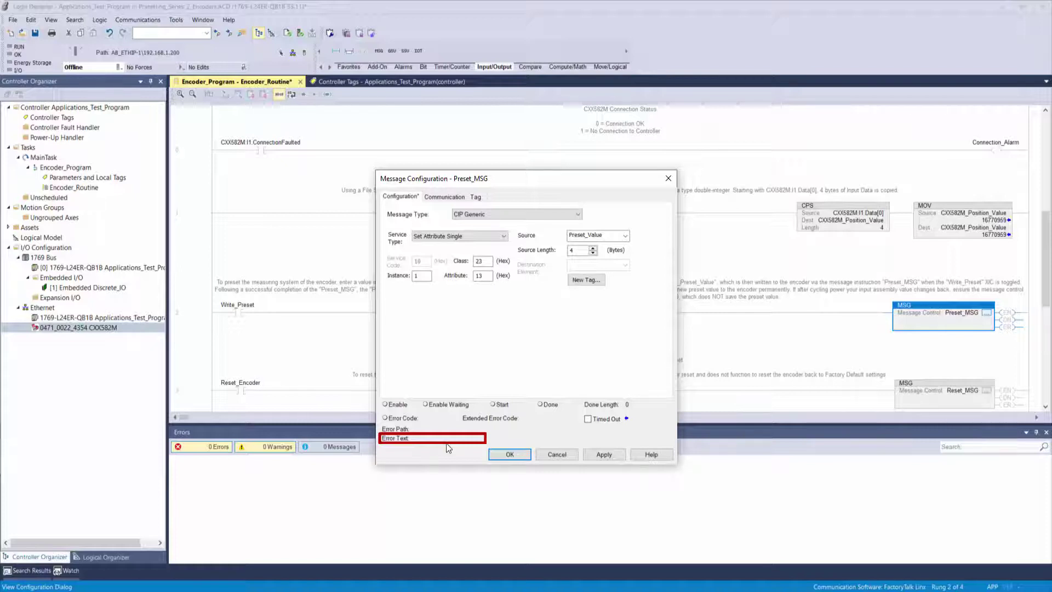
- Set the message path to the CXX582M encoder, then apply and close the configuration
click(444, 197)
click(630, 215)
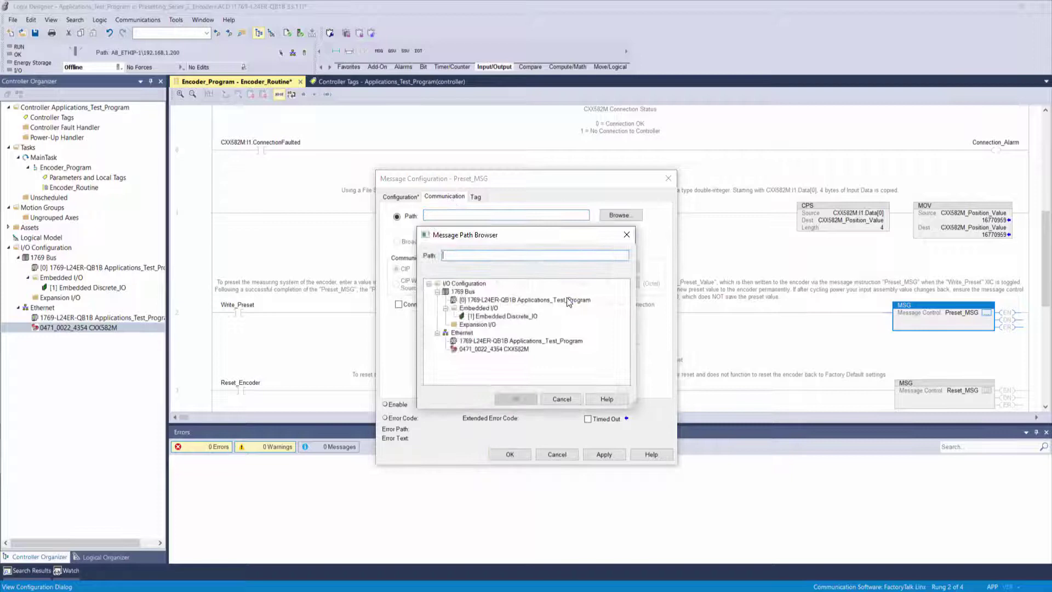
click(496, 348)
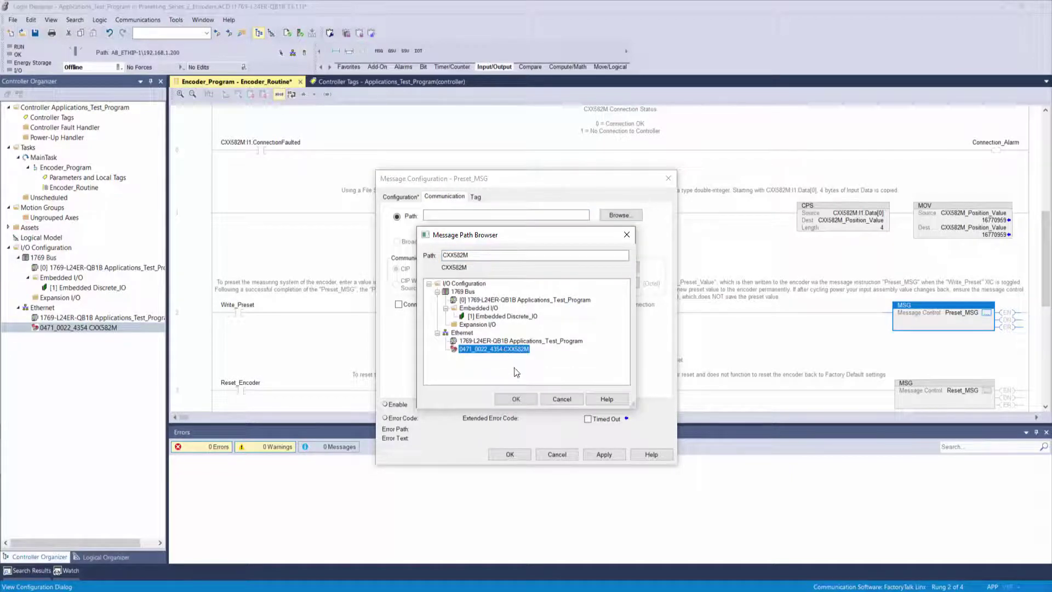
click(527, 400)
click(600, 455)
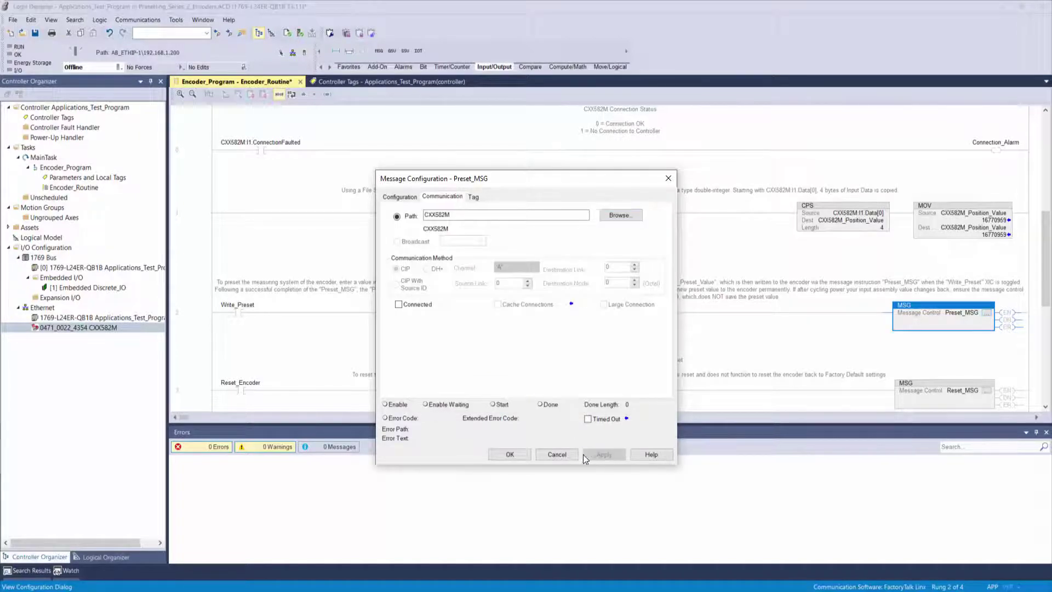
click(509, 454)
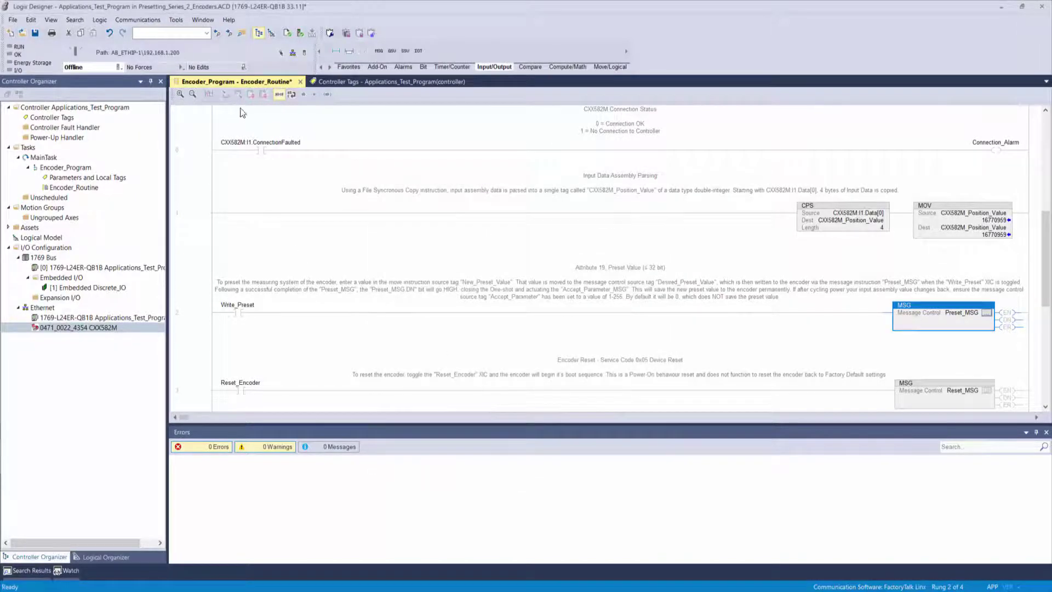
- Enter 16000000 as Preset_Value in Controller Tags, then return to the Encoder_Routine ladder
click(338, 81)
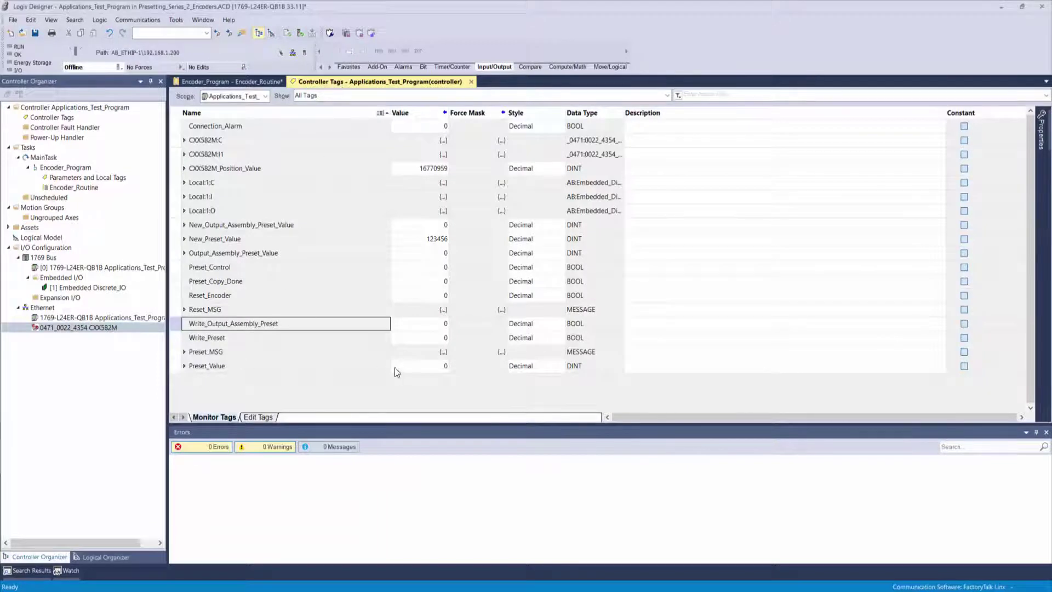
click(422, 365)
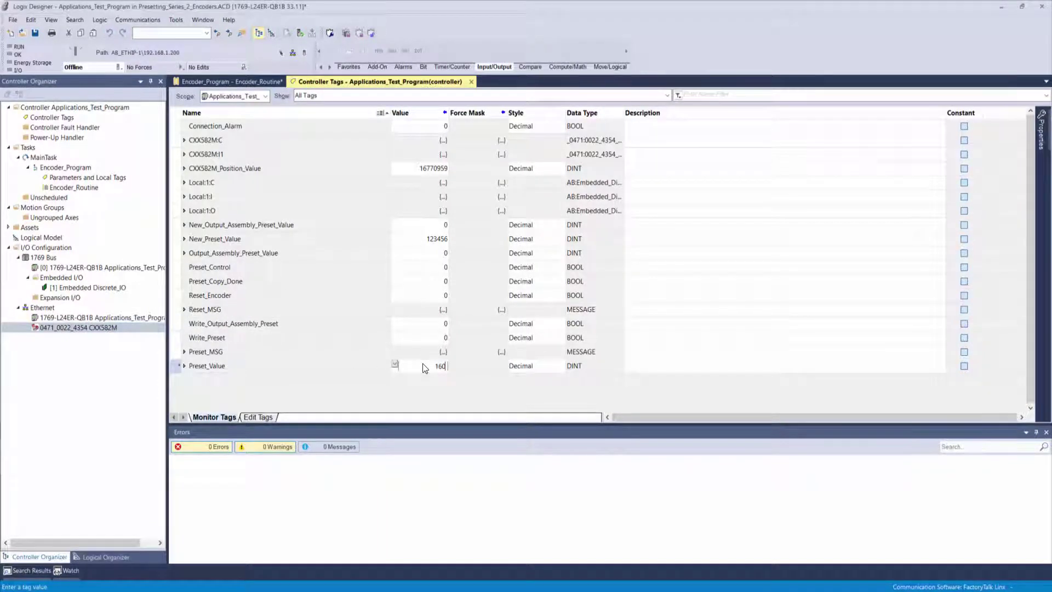
key(Return)
double_click(77, 187)
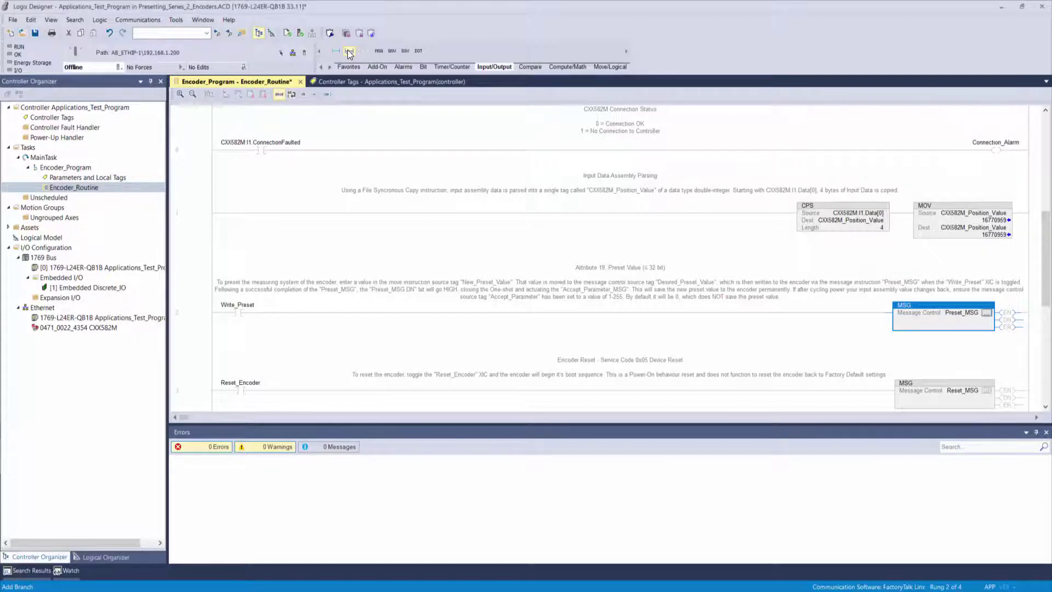
- Add a branch on rung 2 holding an XIC contact and a second MSG instruction
mouse_move(349, 53)
mouse_down()
mouse_move(352, 137)
mouse_move(305, 296)
mouse_move(282, 321)
mouse_move(283, 310)
mouse_move(422, 332)
mouse_move(1025, 323)
mouse_up()
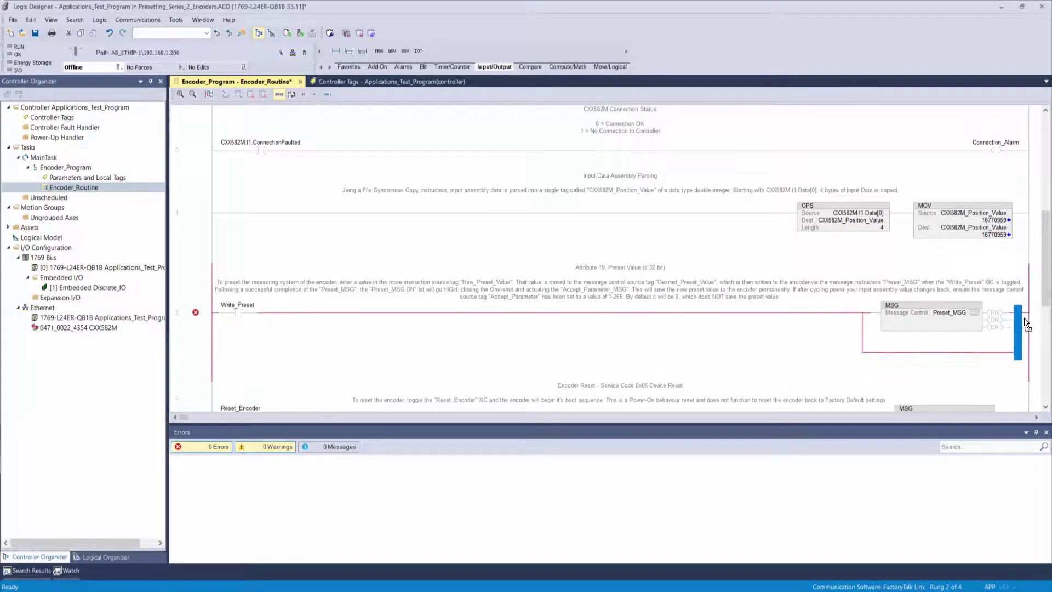
click(423, 67)
drag(379, 51, 869, 349)
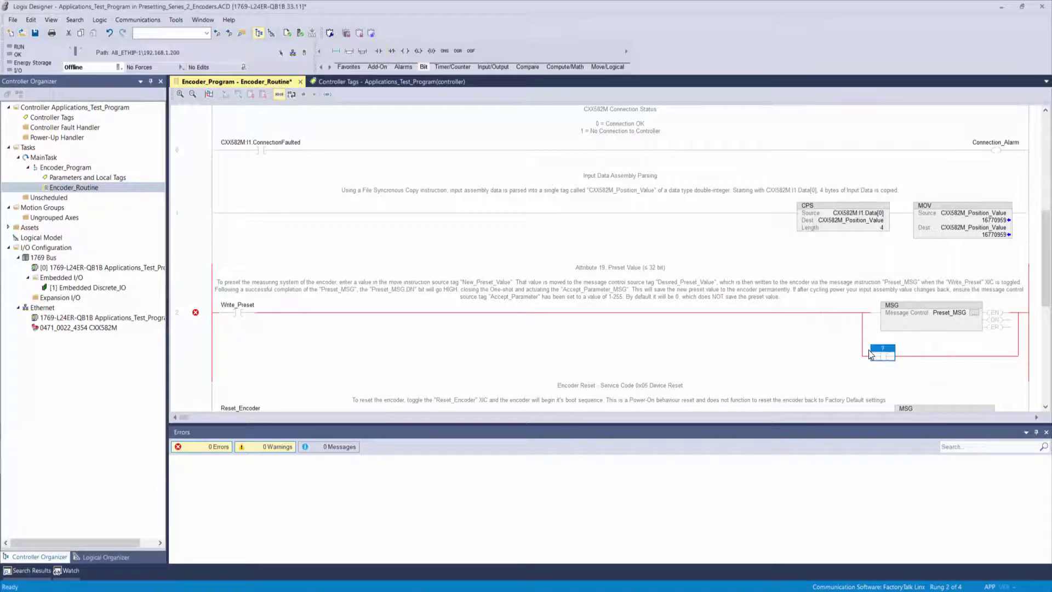
click(483, 66)
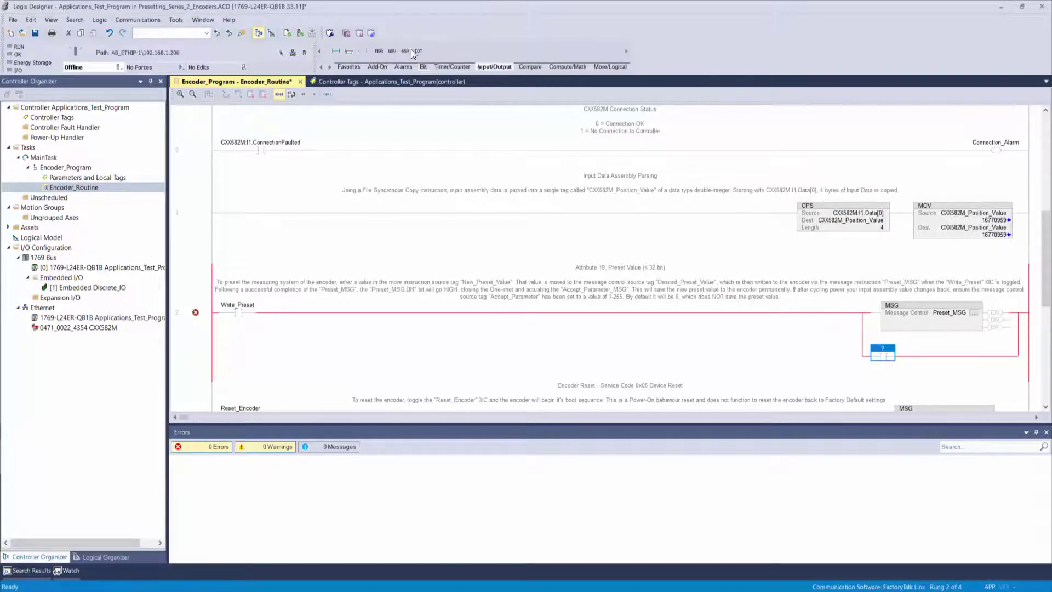
drag(379, 51, 906, 350)
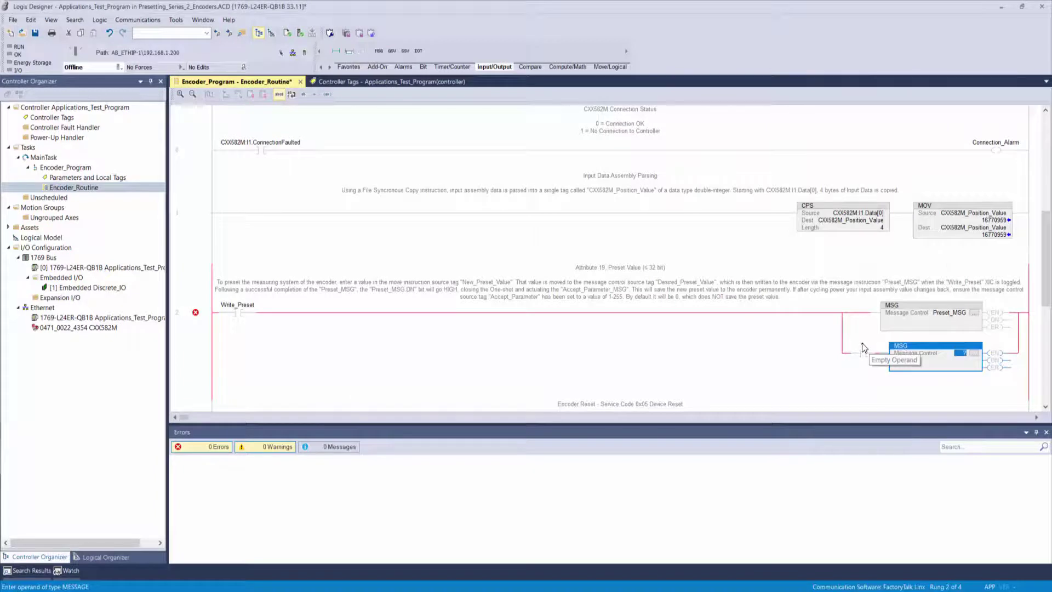
- Assign Preset_MSG.DN as the new contact's operand
double_click(959, 352)
click(885, 344)
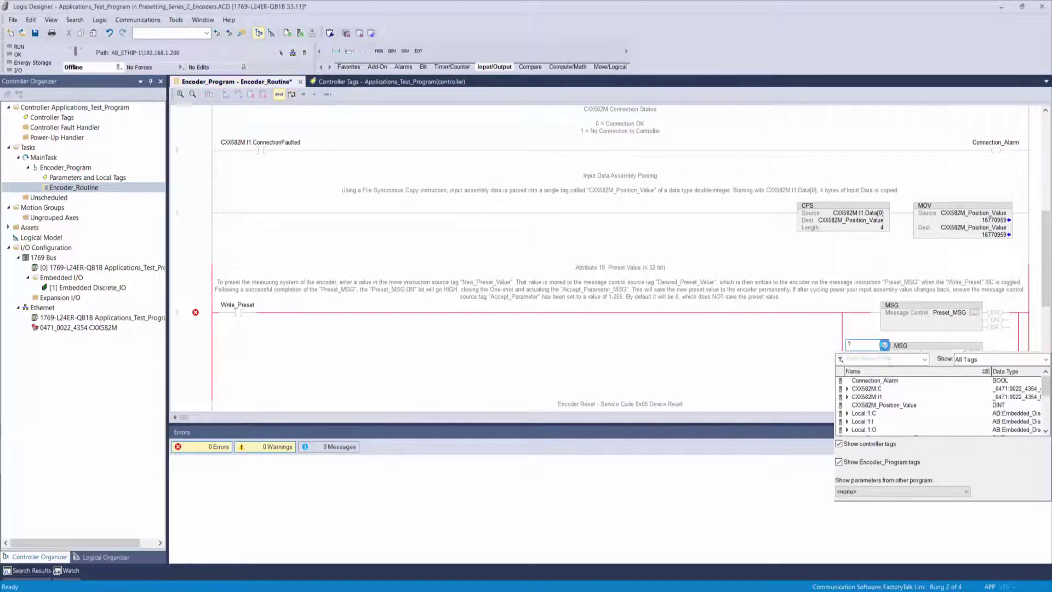
scroll(886, 415, down, 6)
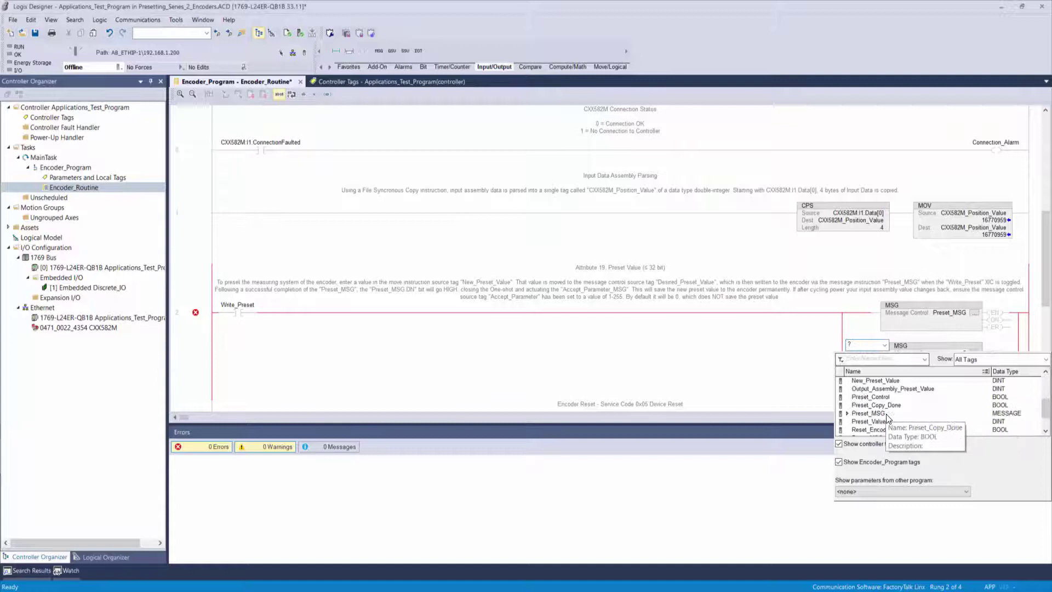
click(853, 415)
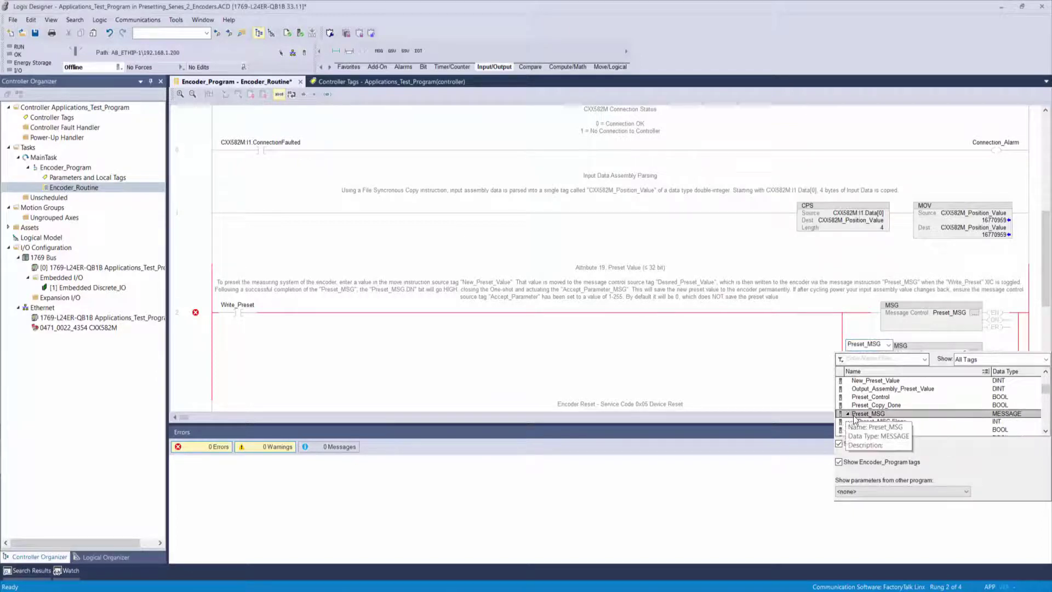
scroll(855, 417, down, 4)
double_click(871, 415)
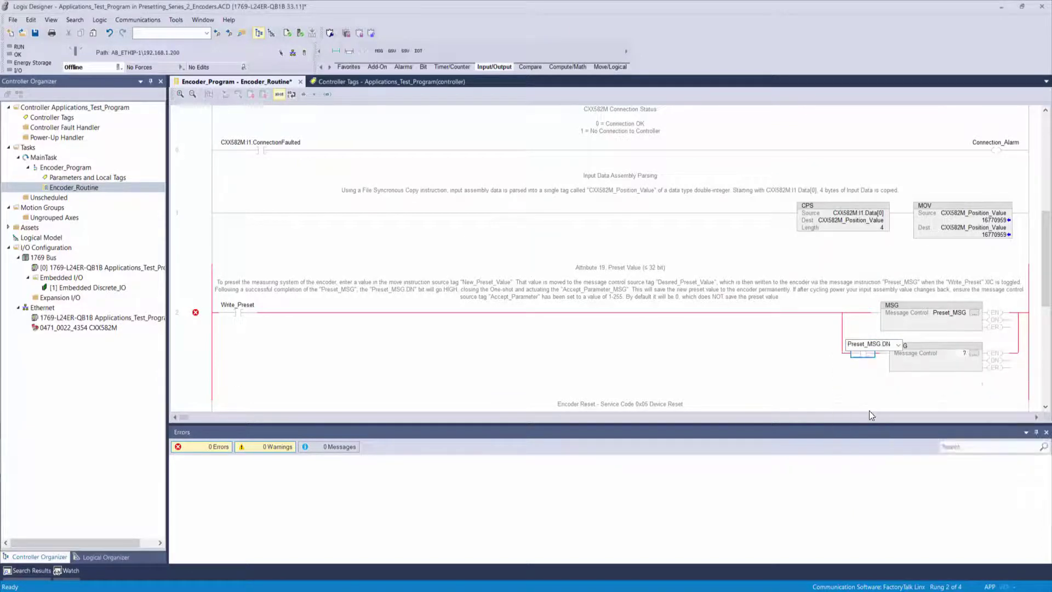
key(Return)
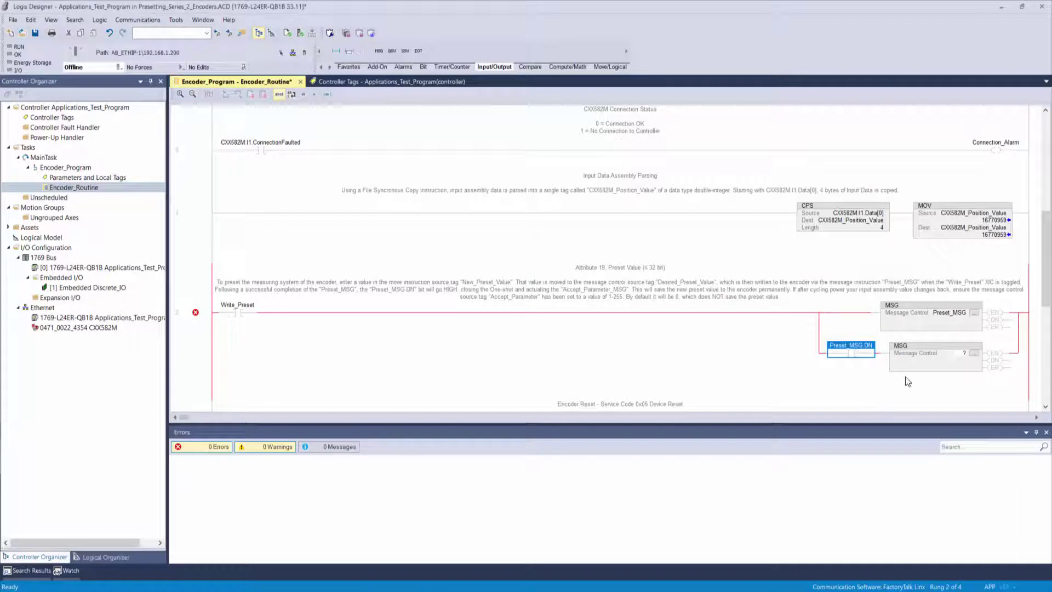
- Name the second MSG's control tag Accept_Parameter_MSG and create that message tag
double_click(959, 351)
text(Acce)
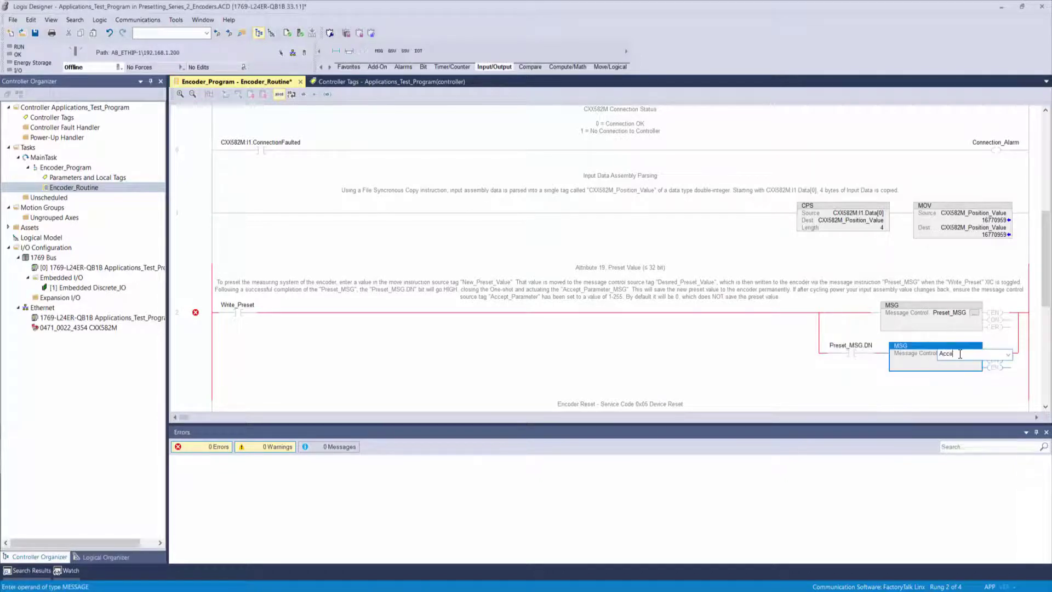
text(pt_Parameter_MSG)
key(Return)
right_click(955, 353)
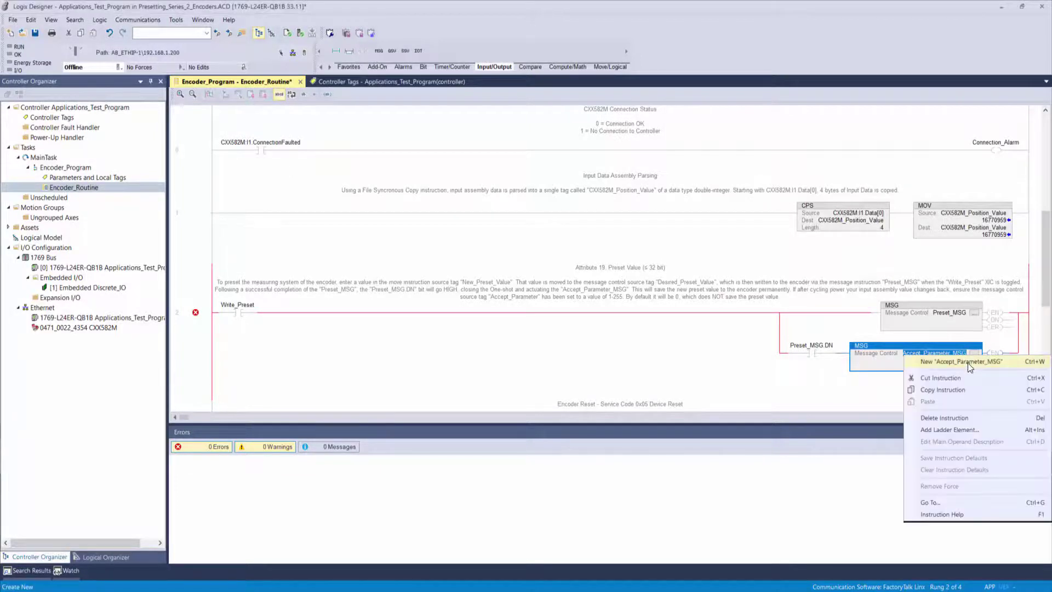
click(968, 363)
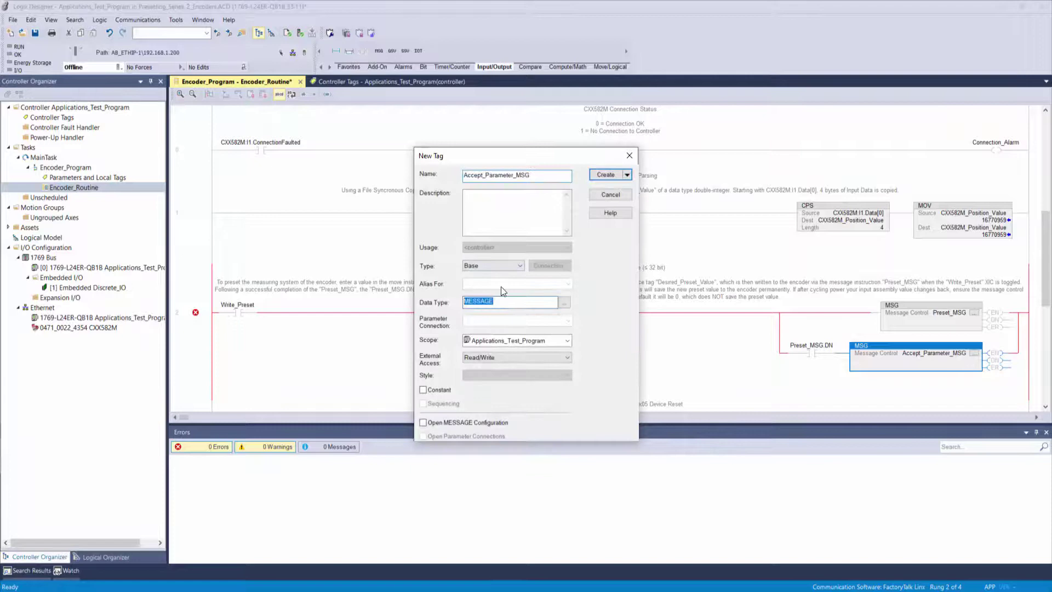
click(605, 175)
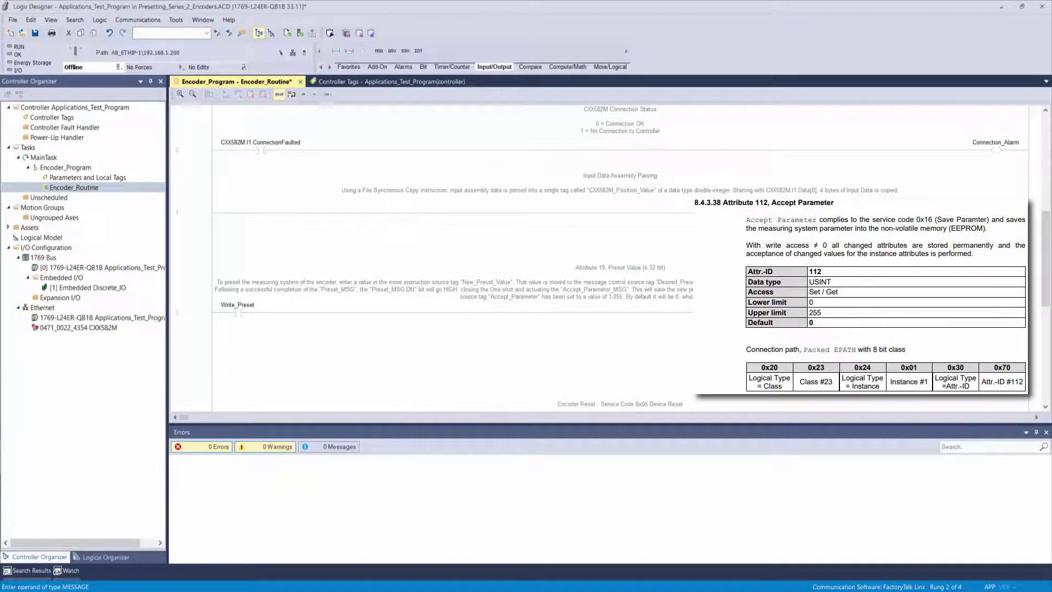
- Configure Accept_Parameter_MSG as Set Attribute Single with instance 1 and class 23
click(986, 353)
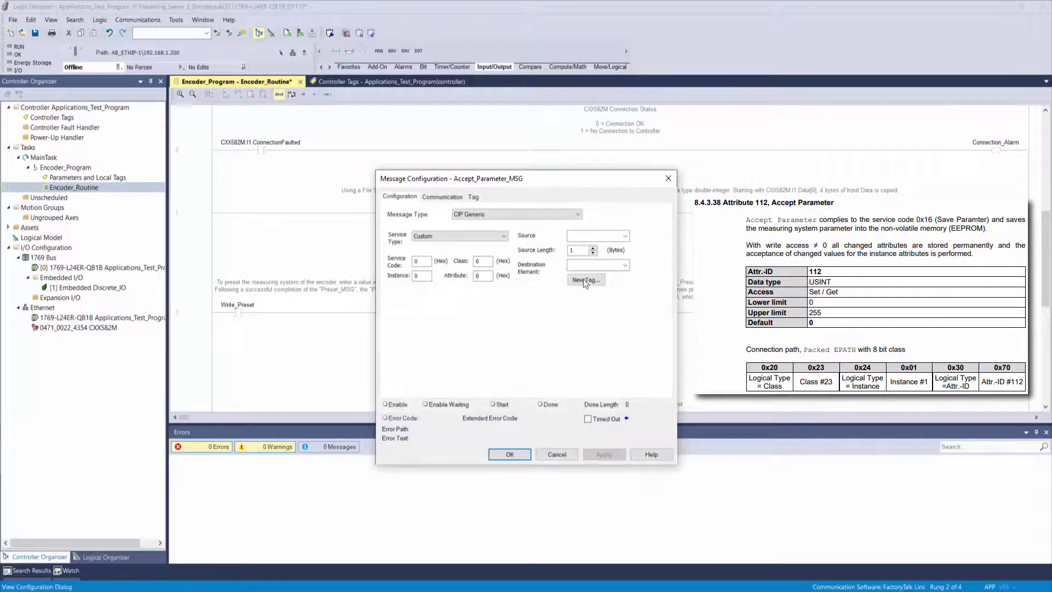
click(464, 233)
click(439, 374)
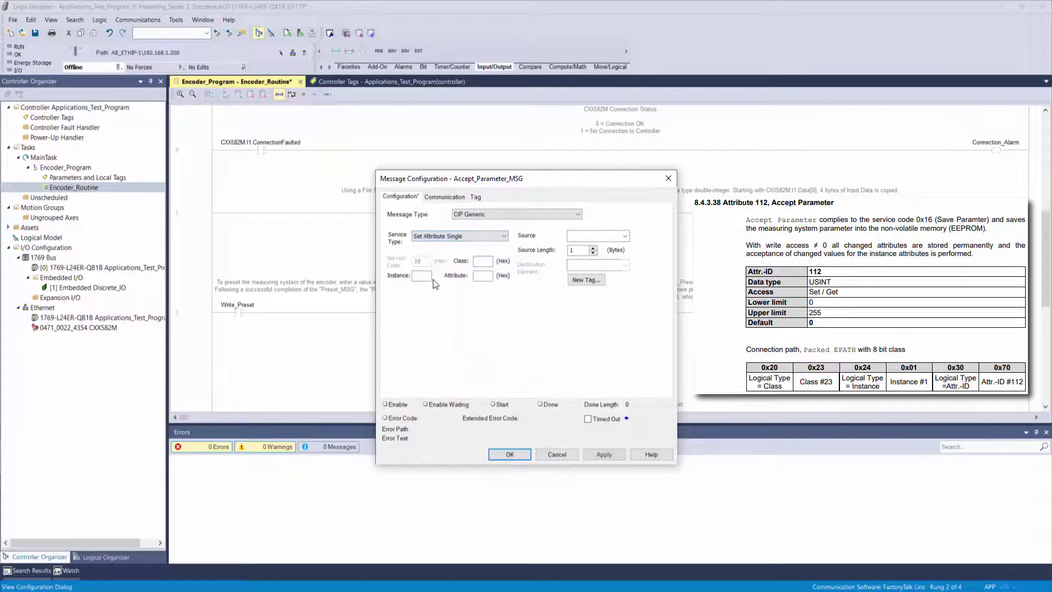
click(422, 276)
text(1)
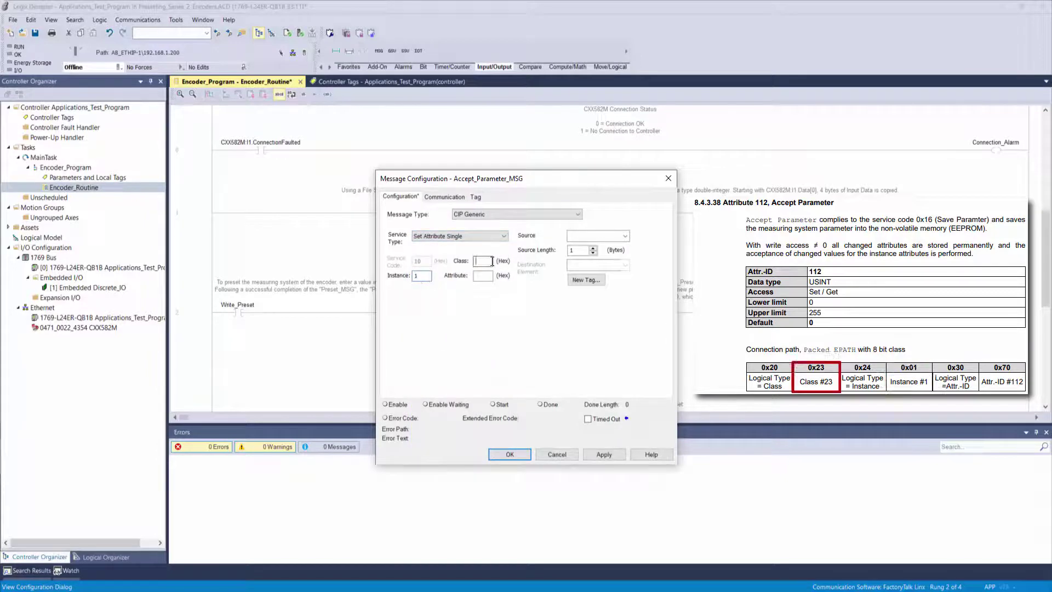
click(491, 262)
text(23)
click(484, 276)
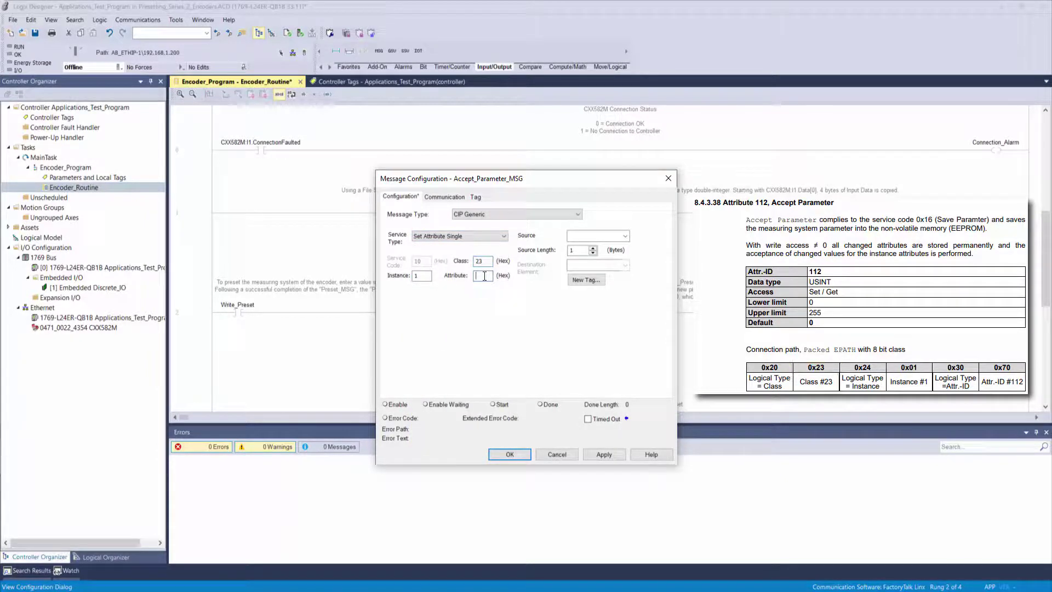
- Set attribute 70 and create an Accept_Parameter SINT tag as the message source
text(7)
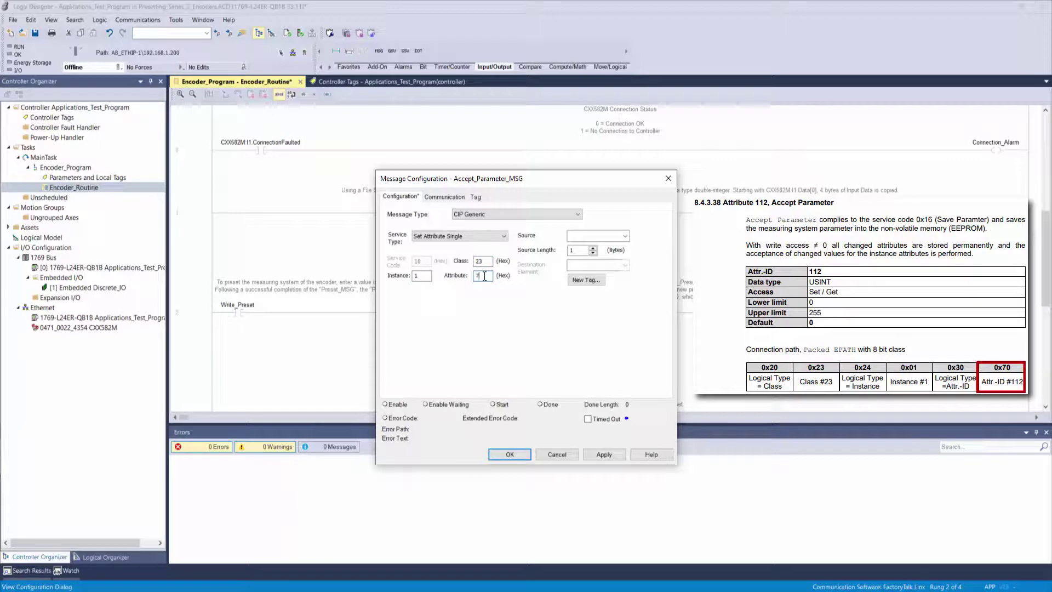
text(0)
click(585, 279)
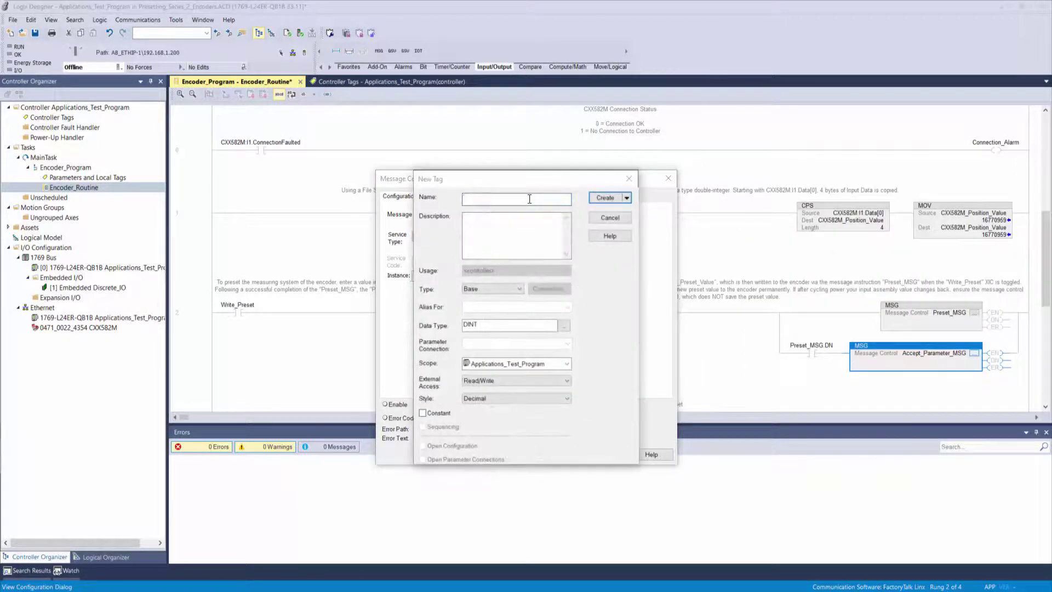
text(Accept_P)
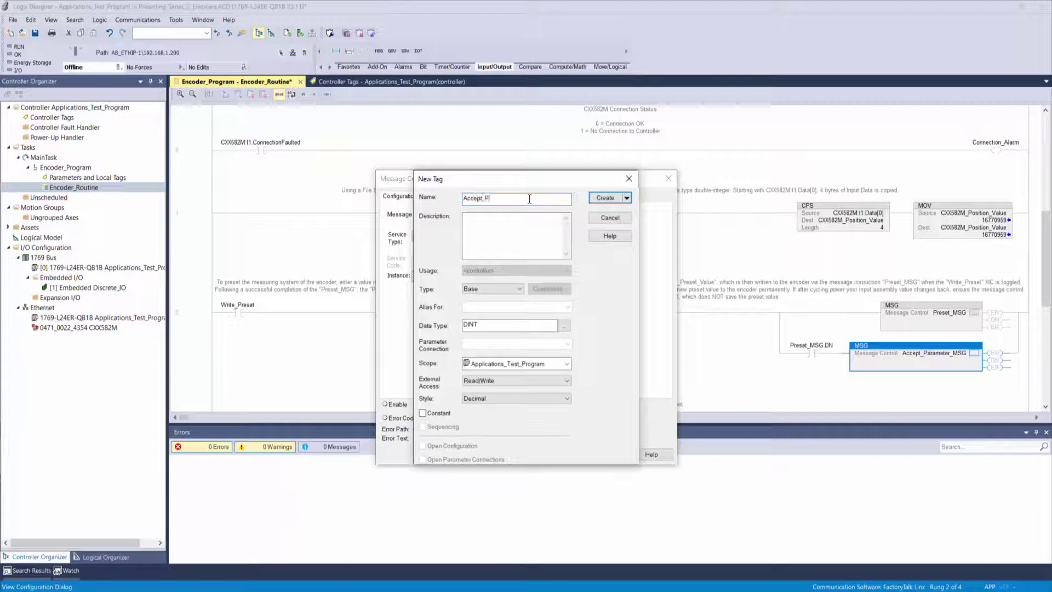
text(arameter)
double_click(493, 326)
text(SINT)
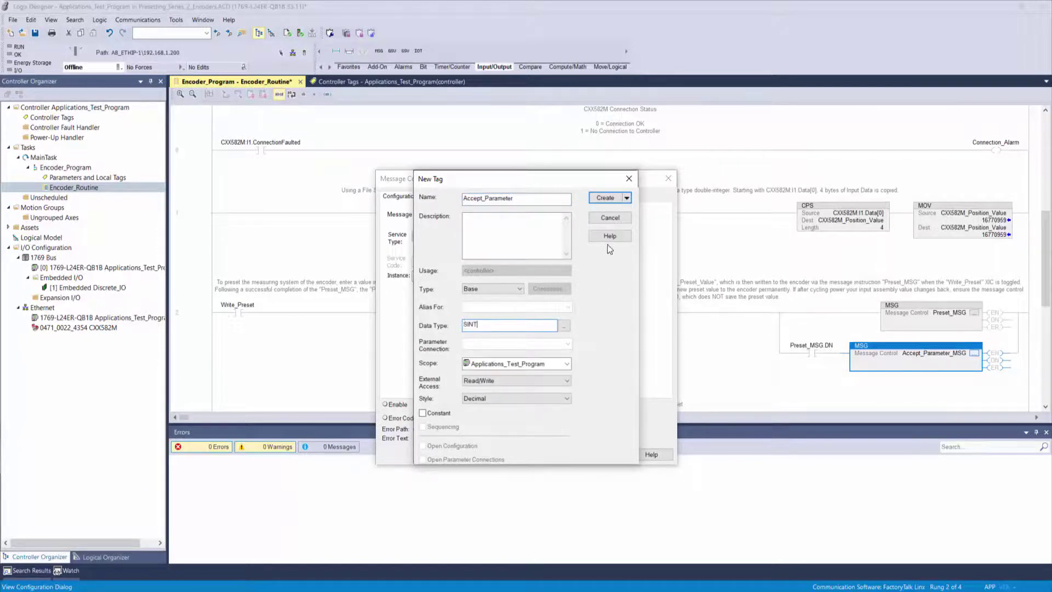
click(605, 199)
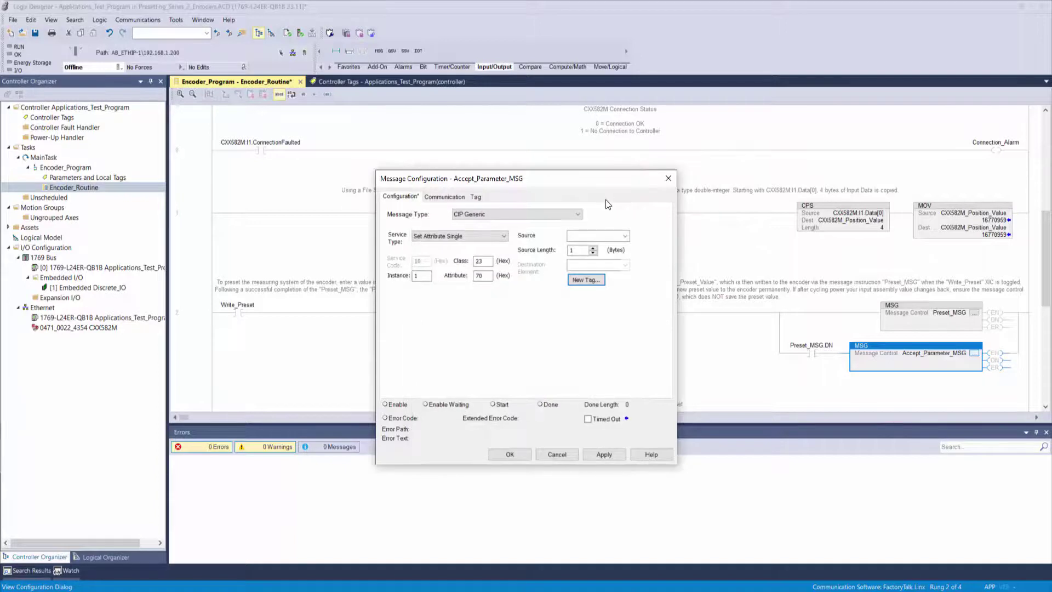
click(625, 236)
click(595, 277)
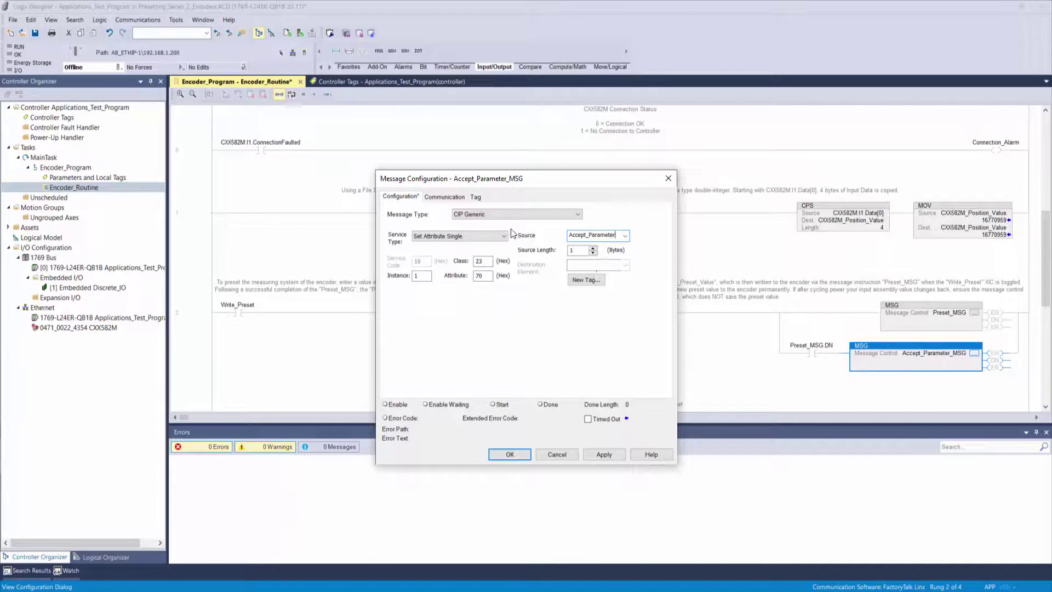
- Set the message path to CXX582M, then apply and close the configuration
click(458, 200)
click(619, 216)
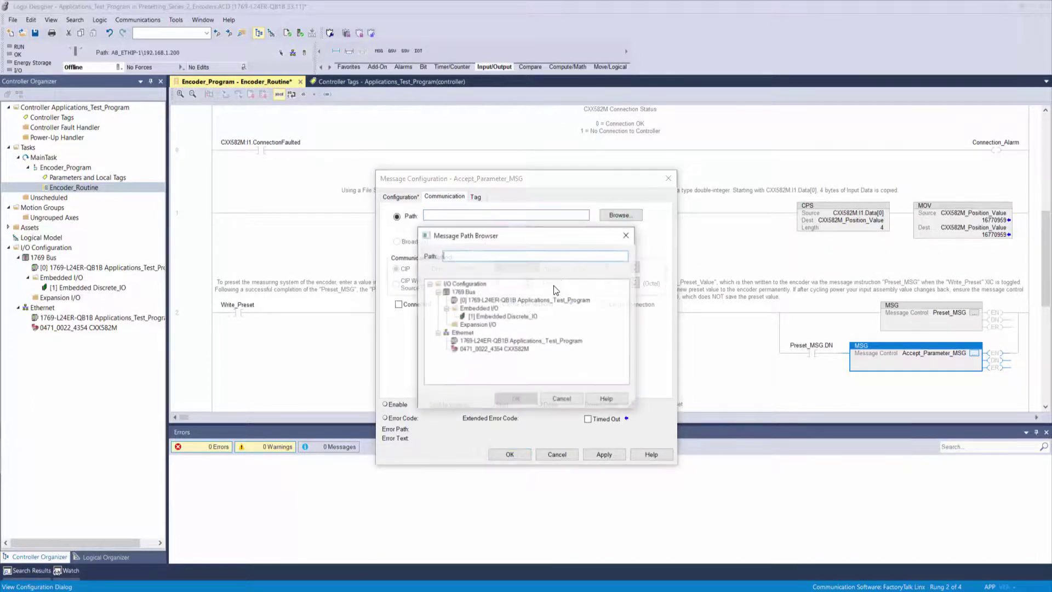
click(498, 349)
click(518, 398)
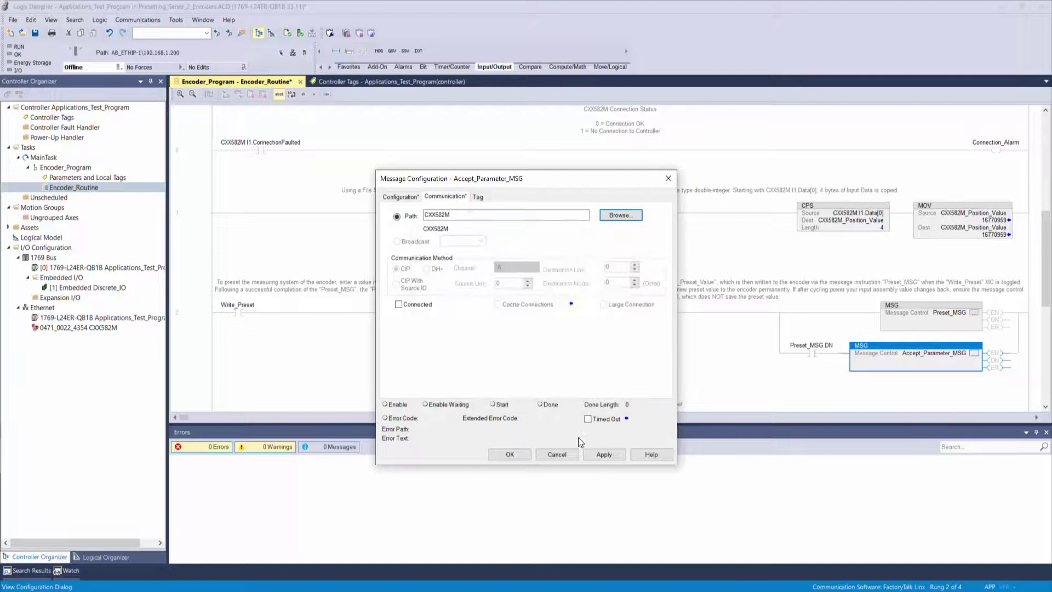
click(603, 455)
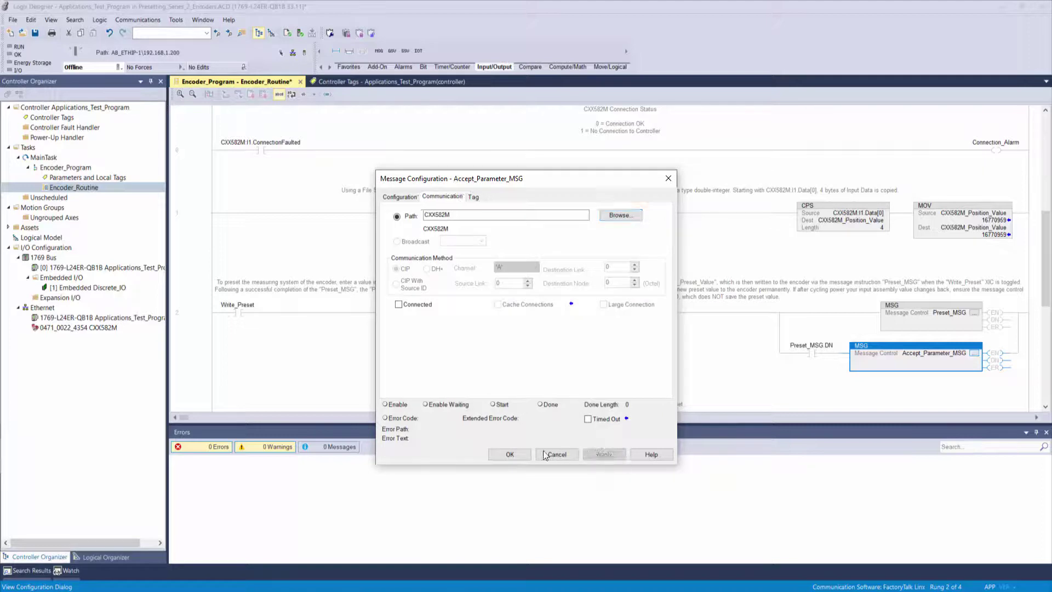
click(510, 454)
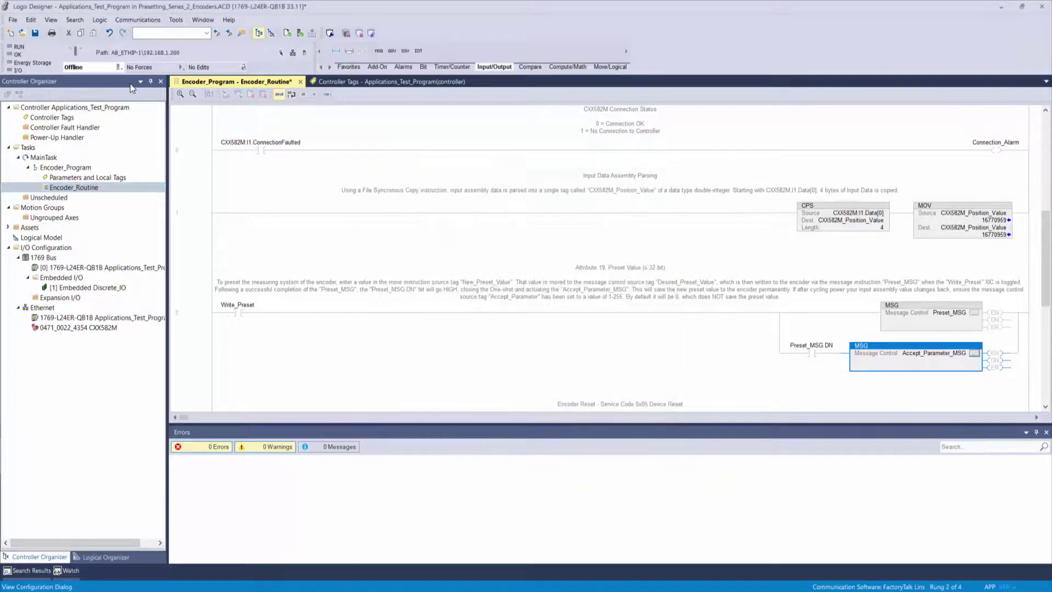
- Set the Accept_Parameter tag value to 255 in Controller Tags
click(380, 81)
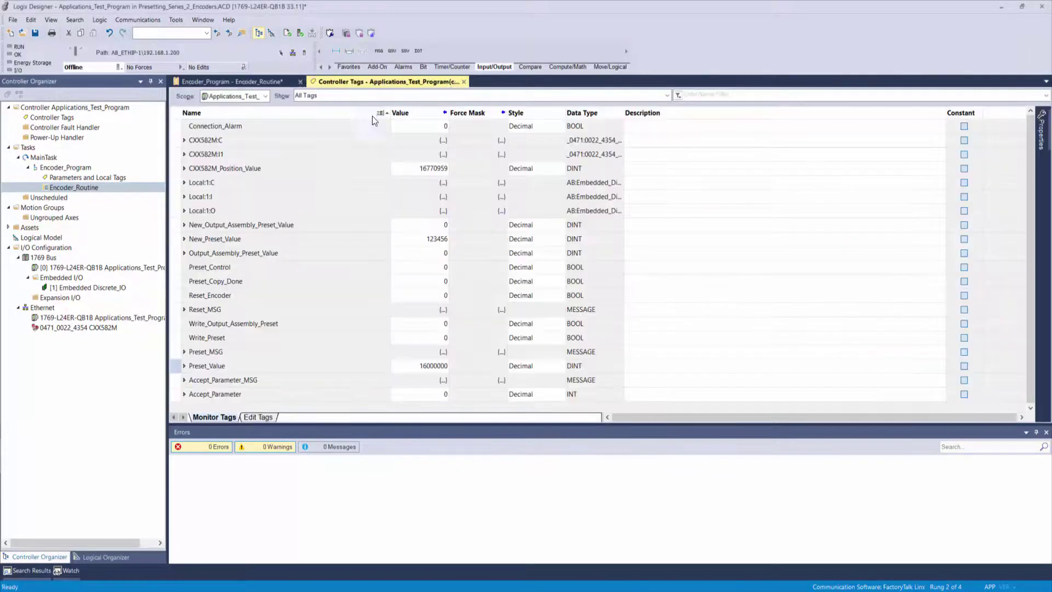
click(438, 394)
text(55)
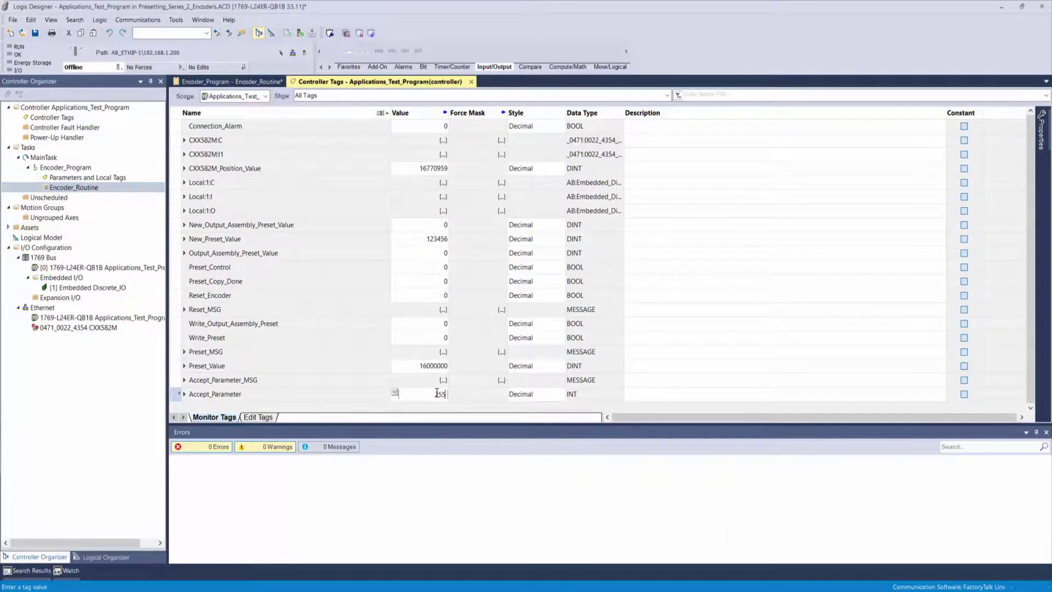
key(Return)
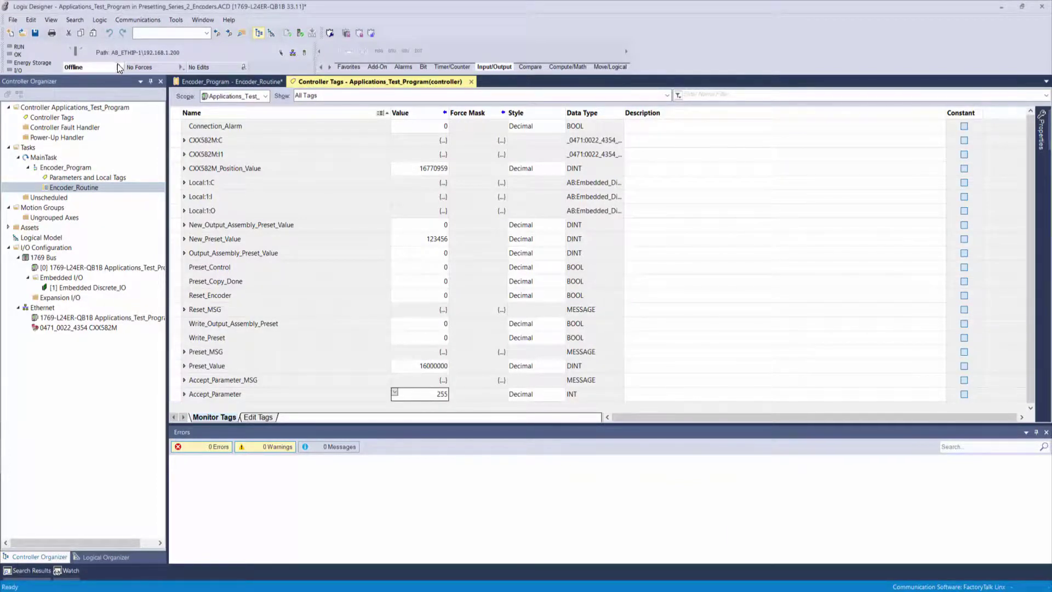
- Download the project to the controller and return it to Remote Run
click(118, 66)
click(147, 100)
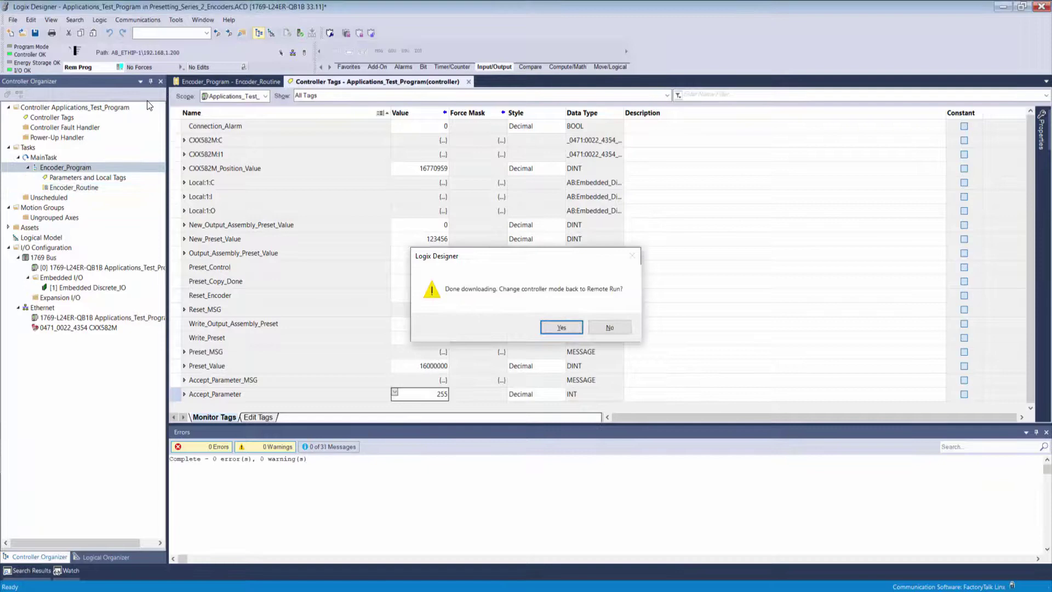
key(Return)
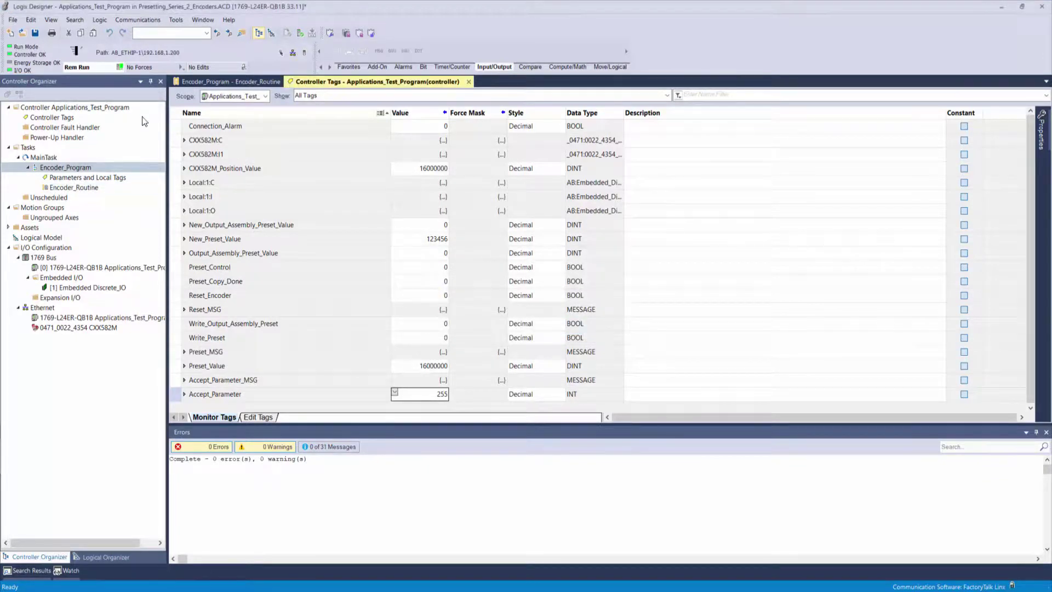
- Toggle Write_Preset on and off with Ctrl+T, then confirm the rung 1 MOV reads 16000000
double_click(74, 188)
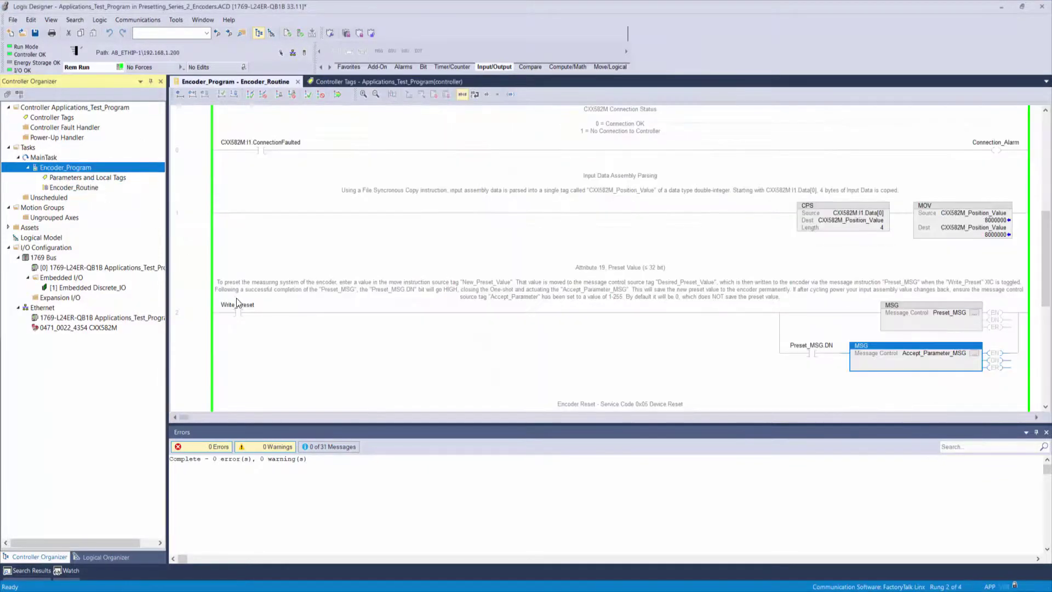
click(237, 311)
key(ctrl+t)
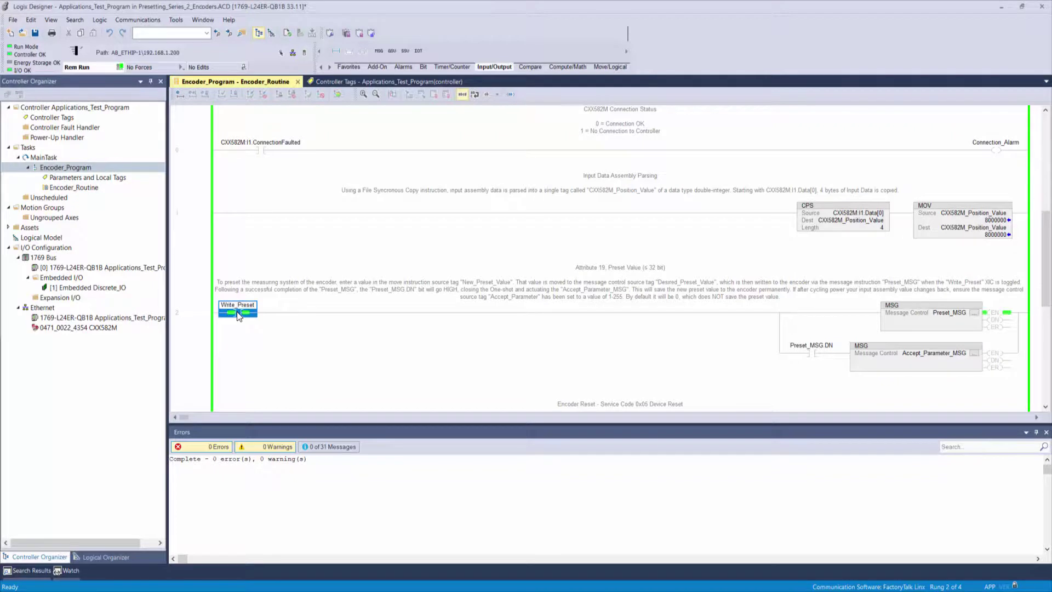
key(ctrl+t)
click(934, 209)
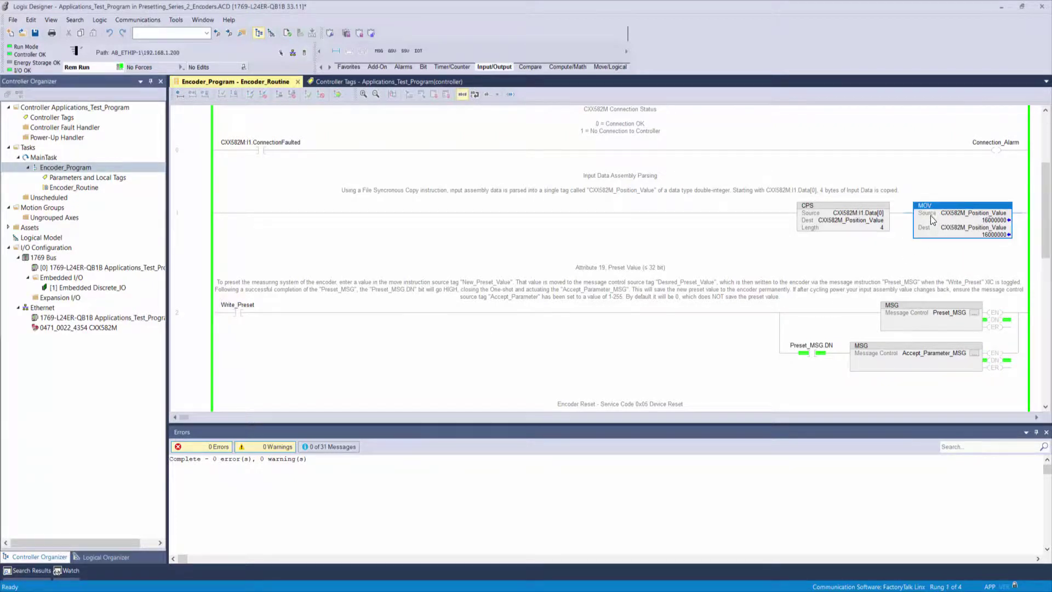
click(988, 234)
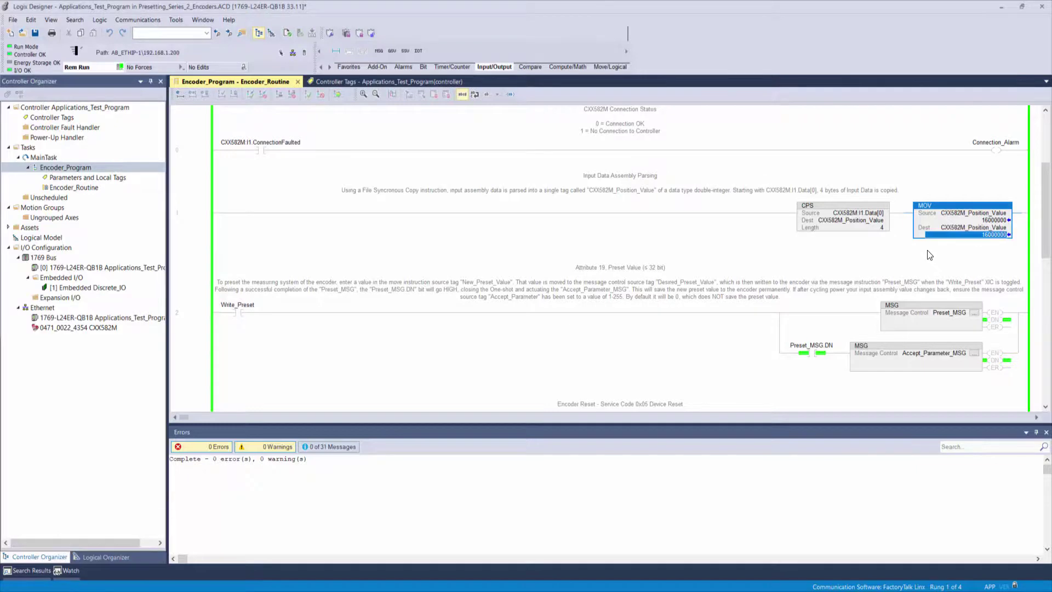